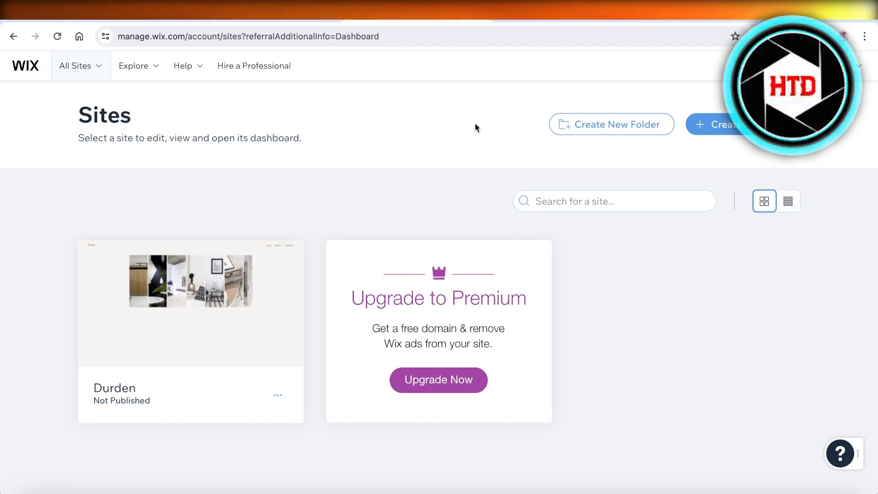
# - Open the Durden site from the account's list of sites
pyautogui.moveTo(241, 372)
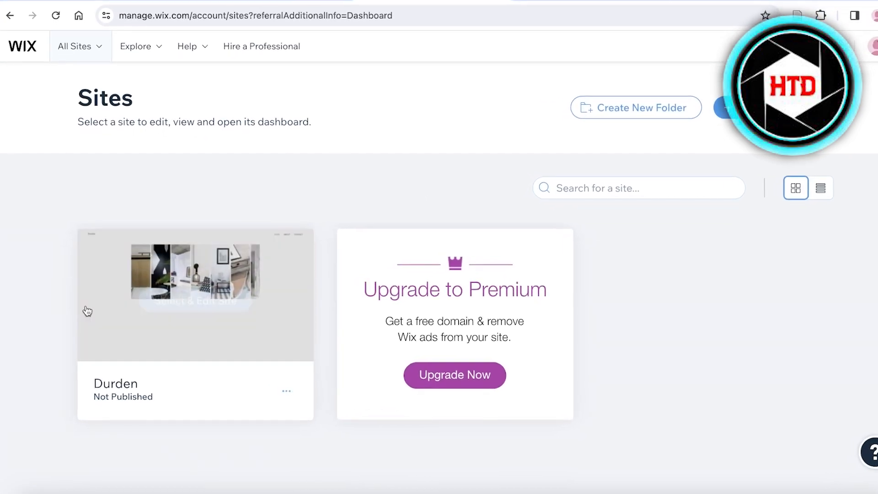
pyautogui.click(191, 302)
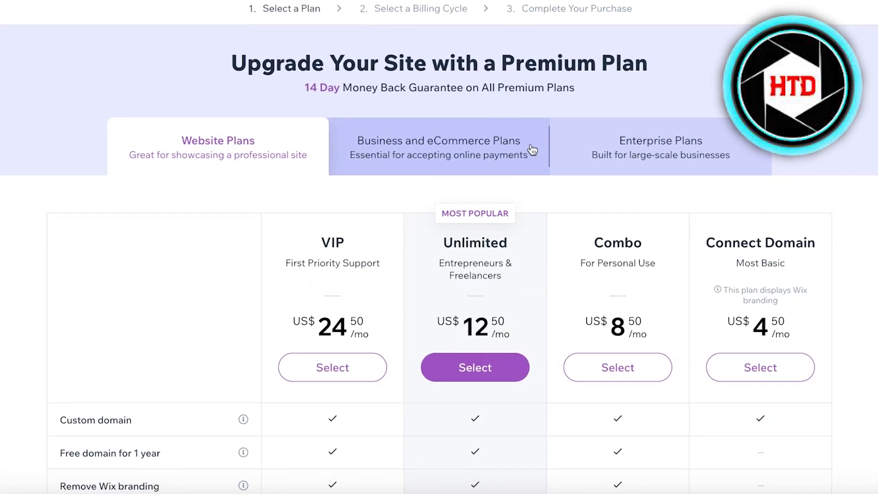
# - Examine the Business and eCommerce premium plans, comparing their prices and included features
pyautogui.click(487, 169)
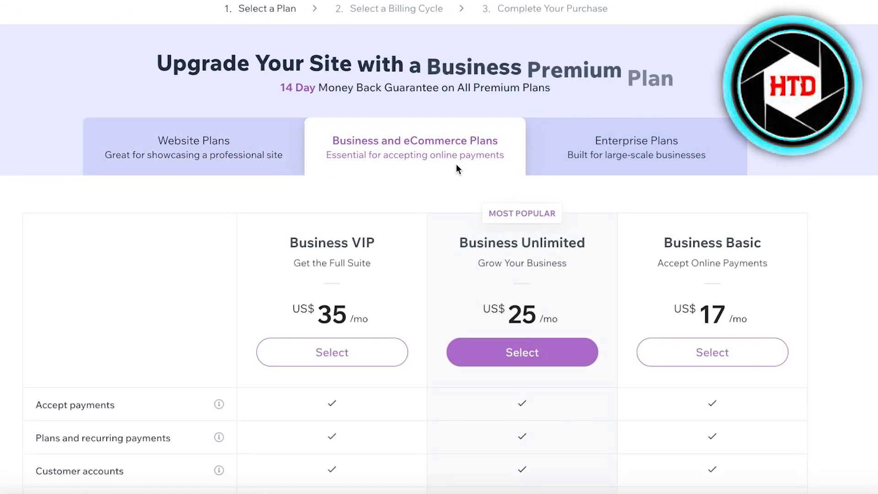
pyautogui.scroll(-2, 866, 152)
pyautogui.scroll(-2, 767, 176)
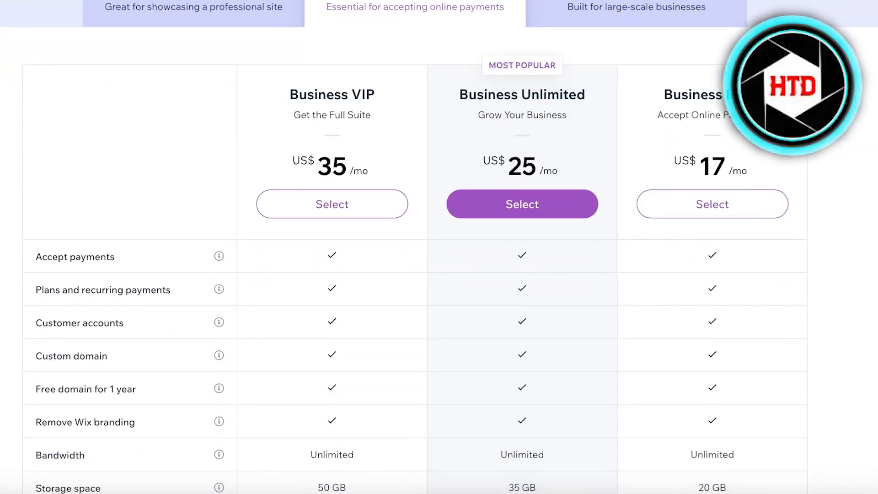
pyautogui.scroll(4, 770, 197)
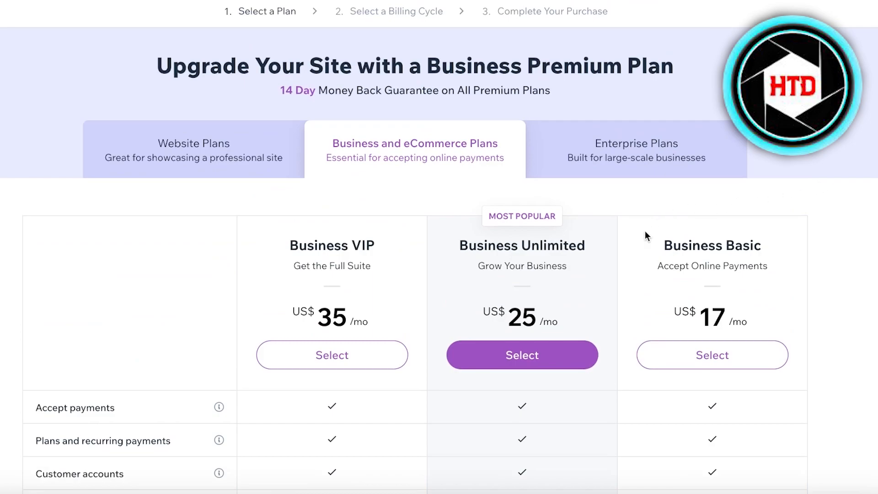
pyautogui.scroll(-2, 645, 230)
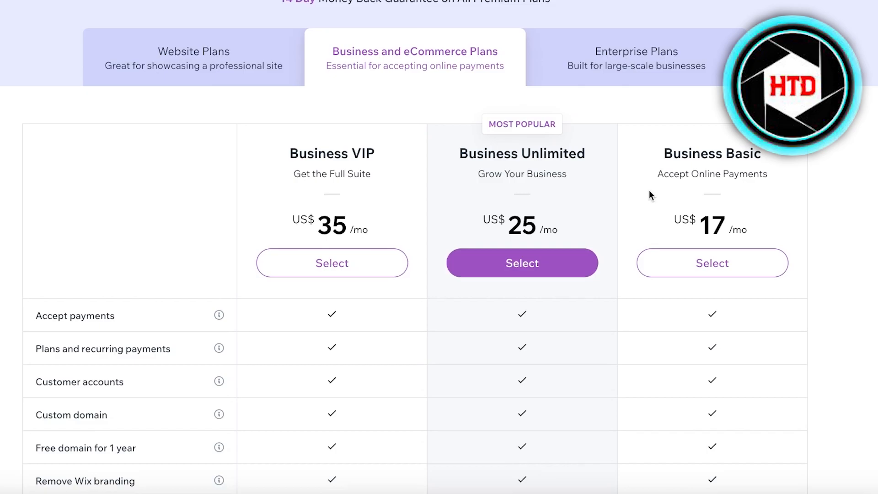
pyautogui.scroll(-2, 713, 191)
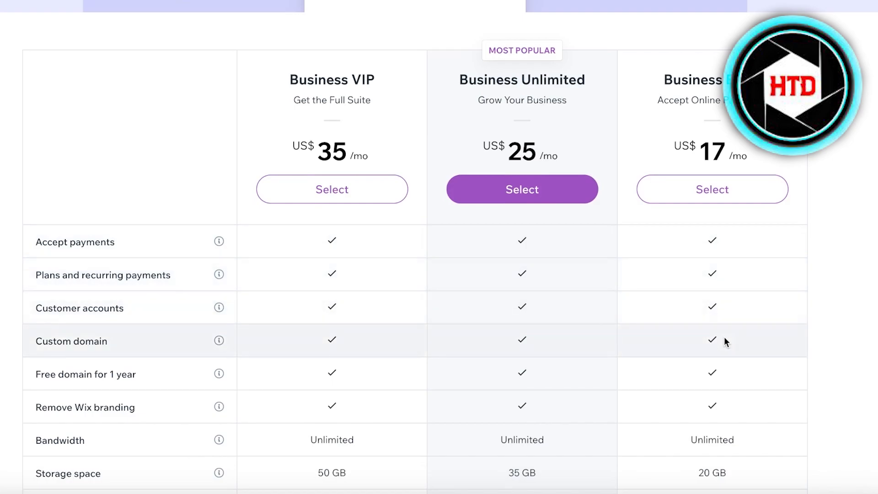
pyautogui.scroll(-1, 725, 338)
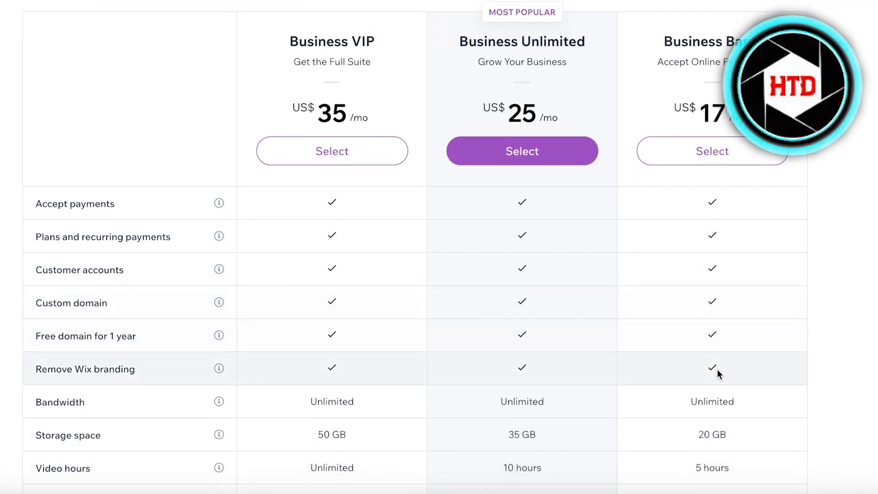
pyautogui.scroll(-3, 717, 371)
pyautogui.scroll(5, 708, 355)
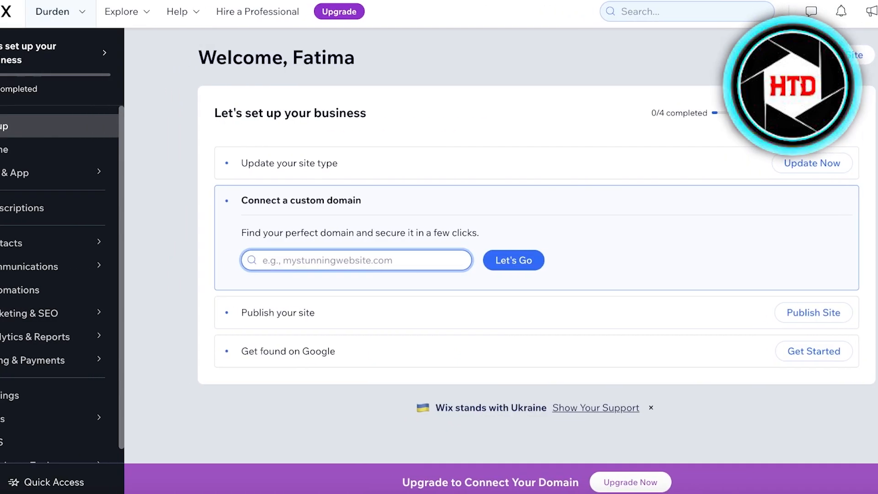
# - Choose the Durden site from the recently opened sites and look over its home page in the editor
pyautogui.click(50, 14)
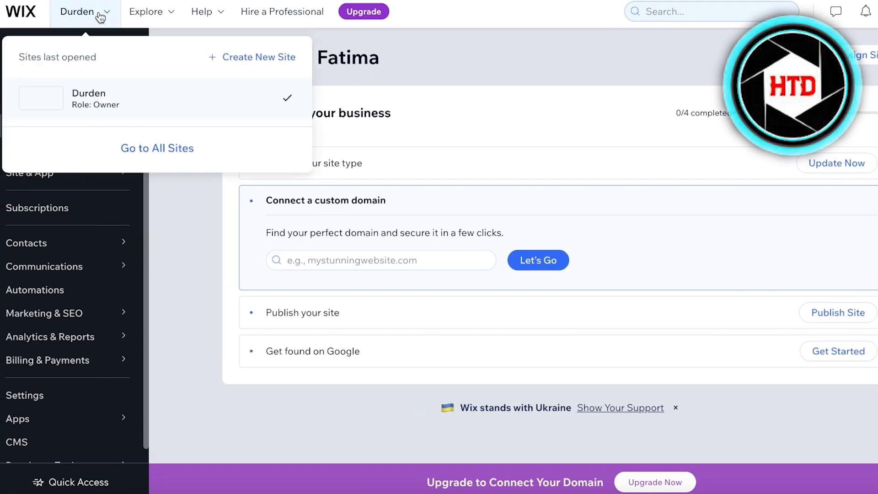
pyautogui.click(88, 98)
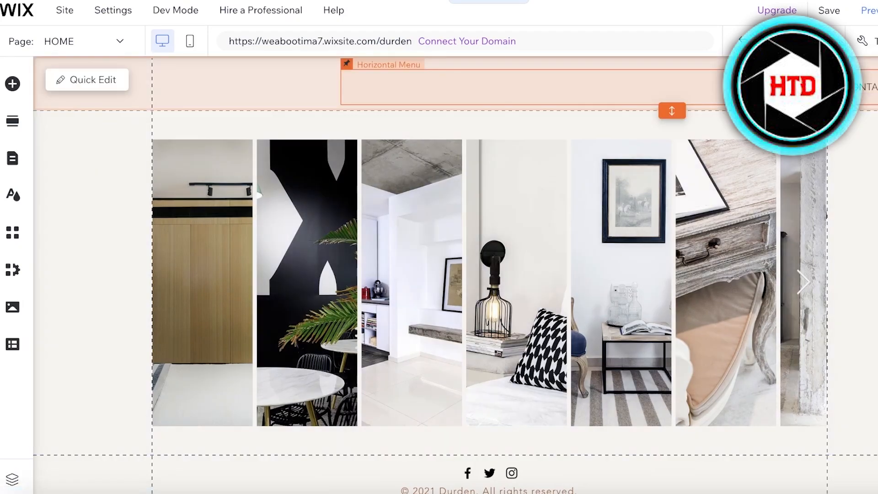
pyautogui.scroll(-1, 844, 160)
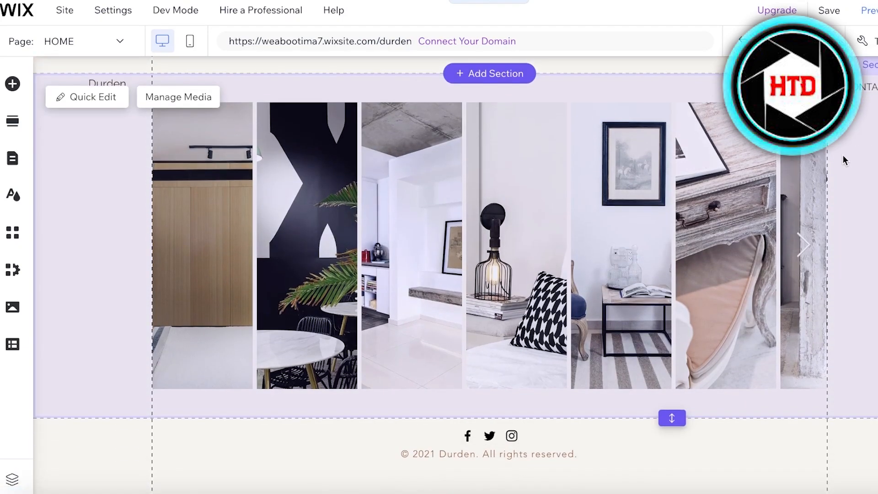
pyautogui.scroll(1, 844, 160)
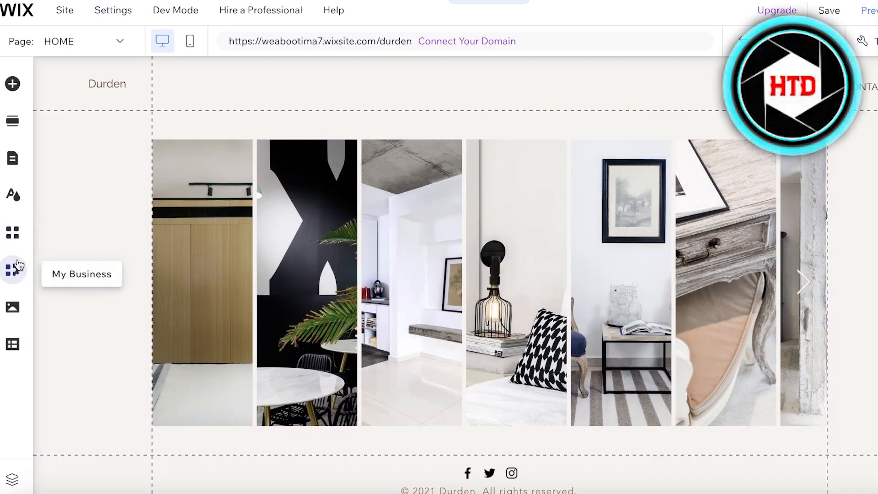
# - Open the Wix App Market and list the Stores apps in the Sell Online category
pyautogui.click(14, 269)
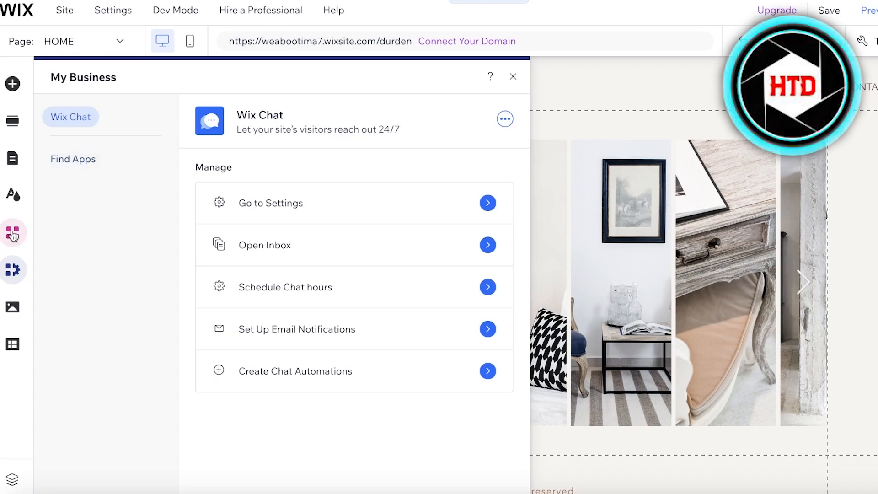
pyautogui.click(13, 233)
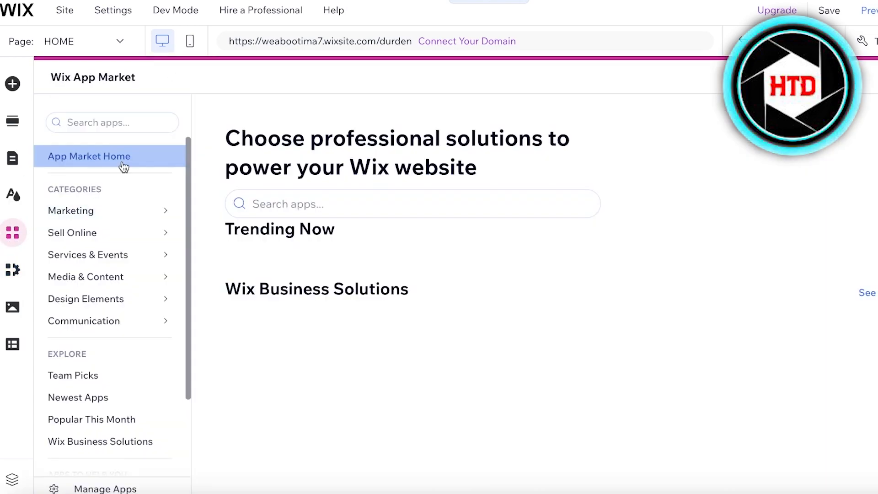
pyautogui.moveTo(104, 243)
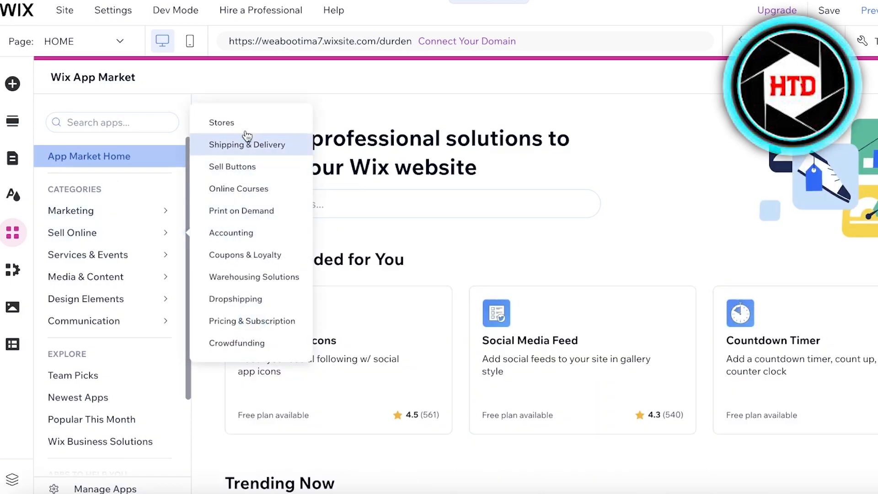
pyautogui.click(225, 132)
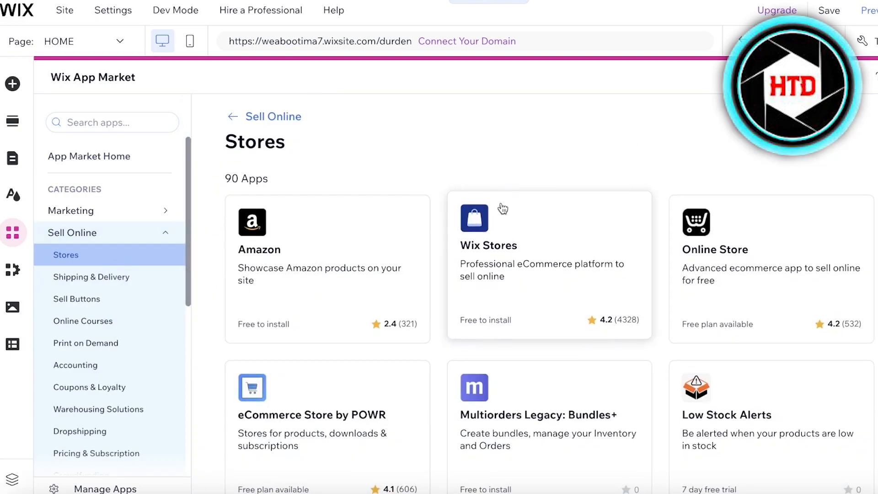
# - Add the Wix Stores app to the site and close its My Business overview
pyautogui.scroll(-1, 568, 229)
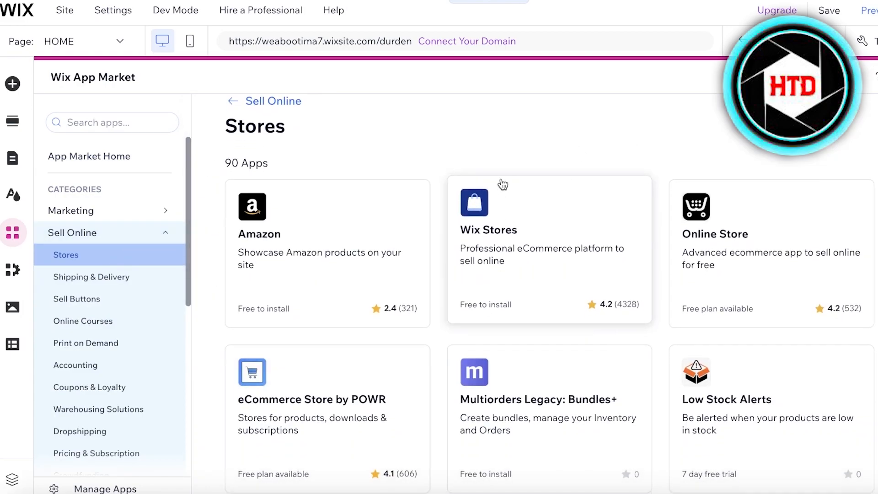
pyautogui.click(511, 224)
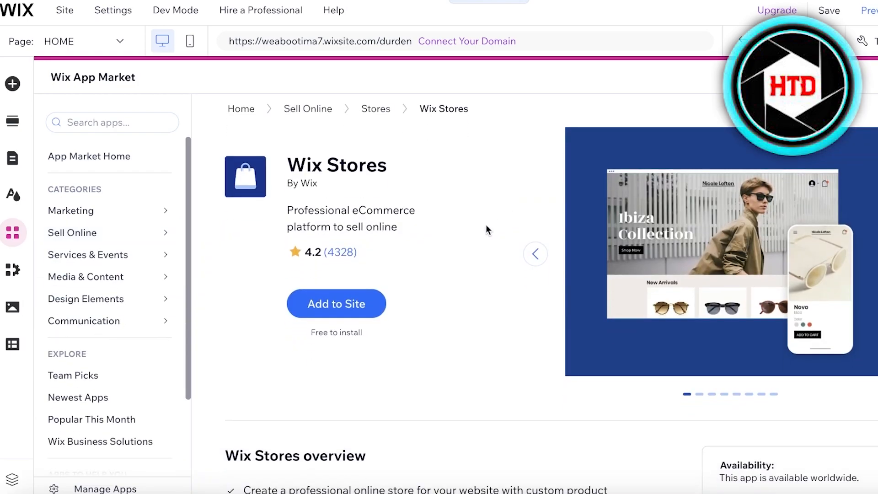
pyautogui.click(358, 309)
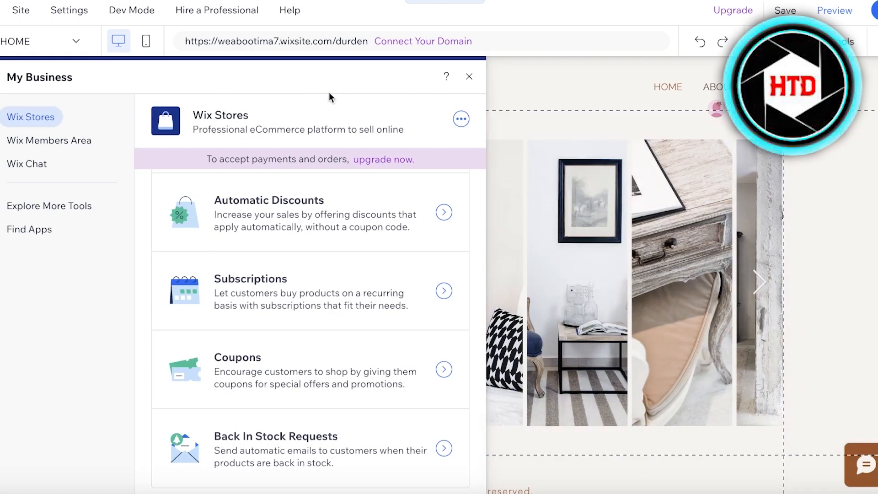
pyautogui.click(469, 76)
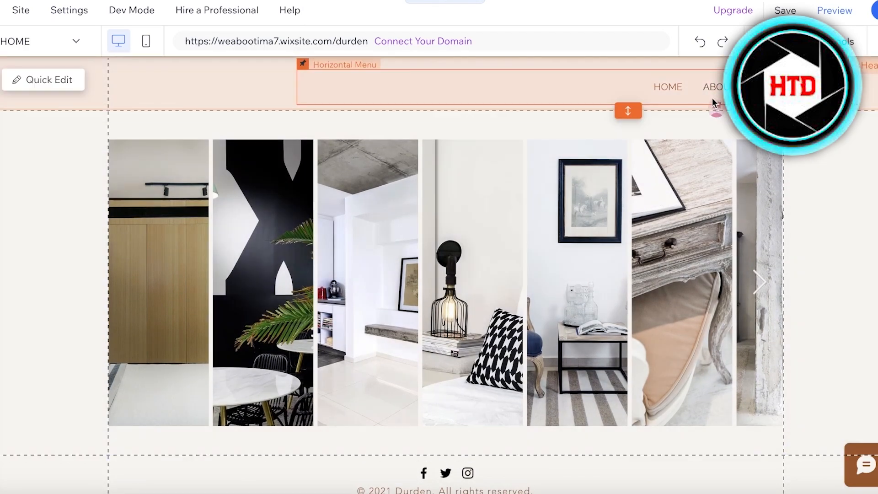
pyautogui.click(712, 100)
pyautogui.click(593, 136)
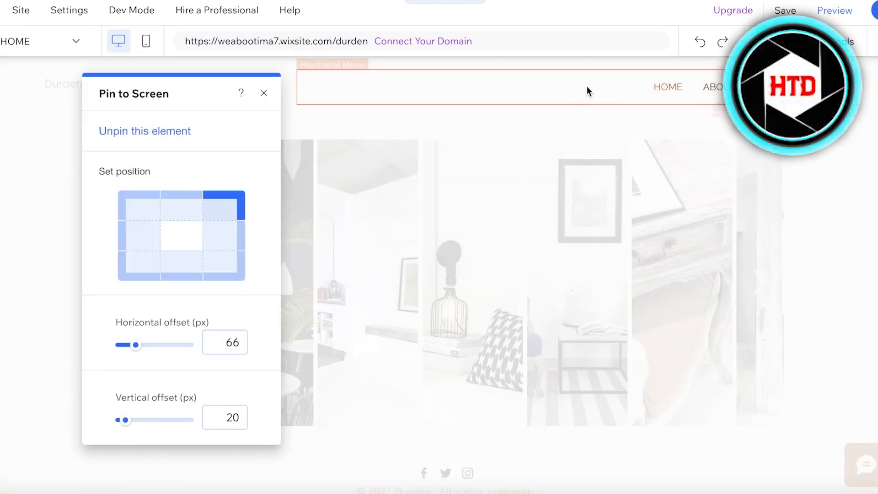
pyautogui.click(263, 92)
pyautogui.click(633, 69)
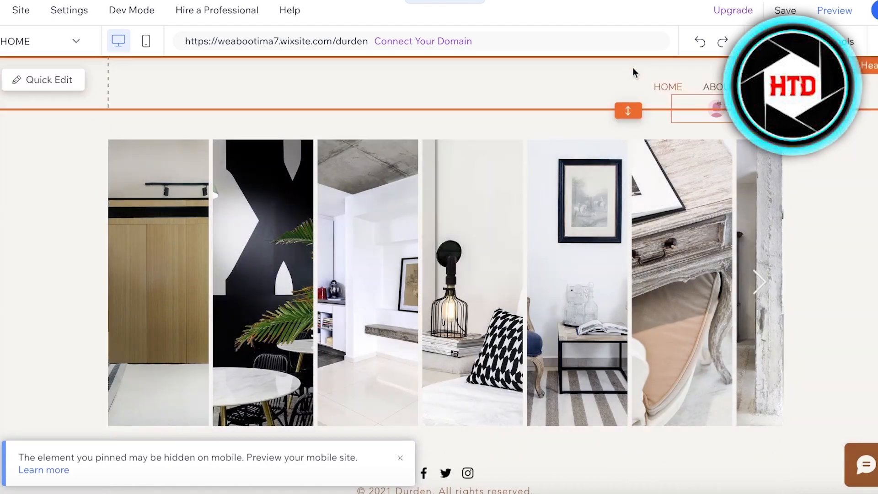
# - Make the site header taller and move the login bar to the left, below the navigation menu
pyautogui.moveTo(628, 110); pyautogui.dragTo(628, 149)
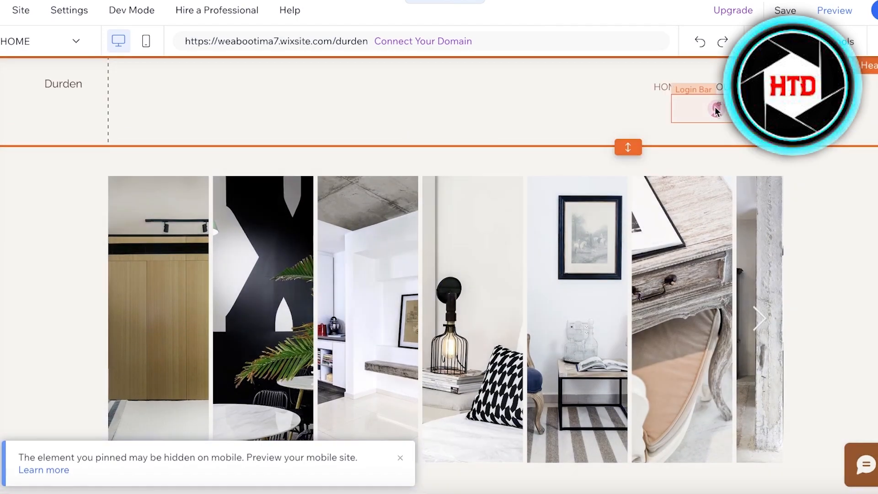
pyautogui.click(714, 111)
pyautogui.moveTo(706, 109); pyautogui.dragTo(544, 116)
# - Unpin the horizontal menu from the screen and move it left within the header
pyautogui.click(525, 94)
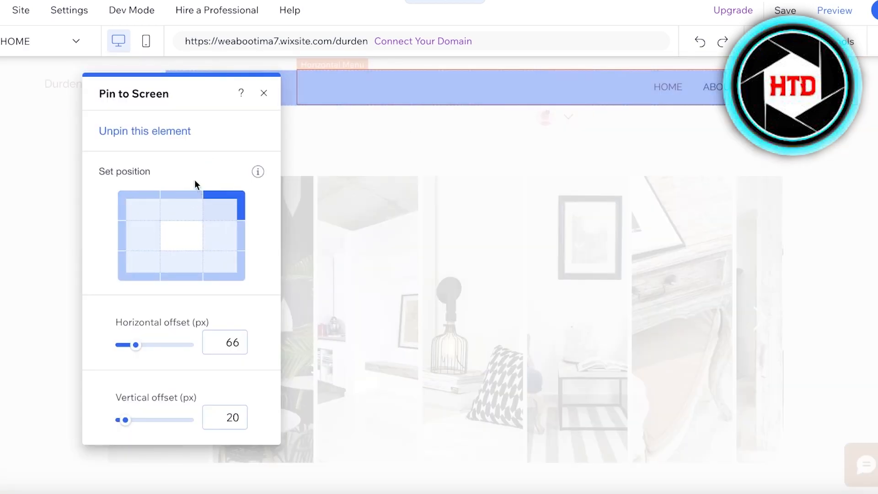
pyautogui.click(163, 133)
pyautogui.moveTo(707, 86); pyautogui.dragTo(587, 85)
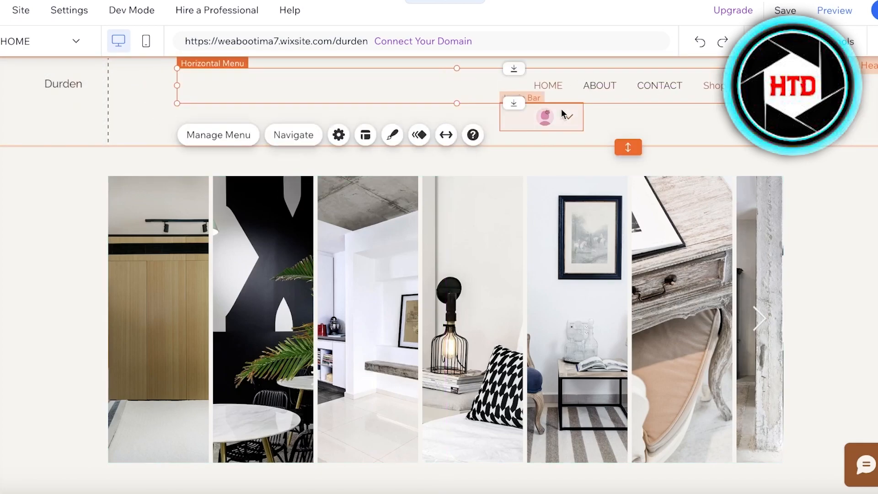
# - Move the login bar to the far right of the header, level with the menu, and place the cart icon beside it
pyautogui.moveTo(542, 122); pyautogui.dragTo(840, 92)
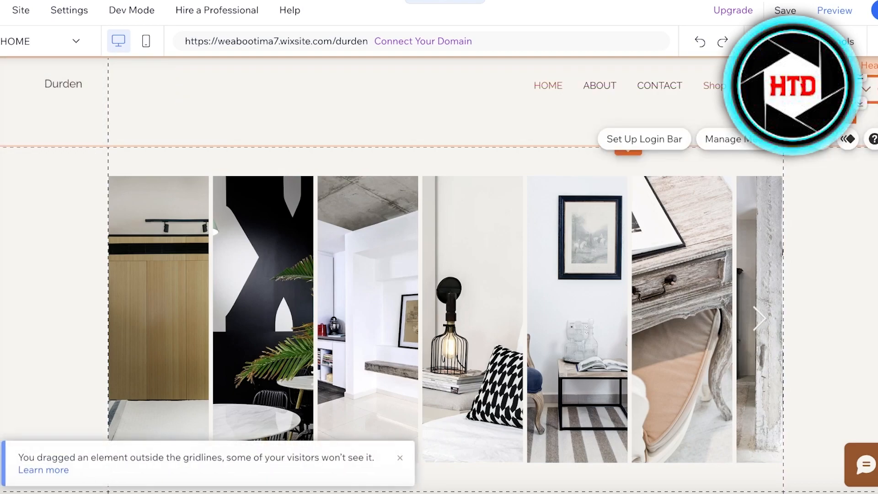
pyautogui.moveTo(839, 92); pyautogui.dragTo(857, 87)
pyautogui.moveTo(745, 115); pyautogui.dragTo(794, 87)
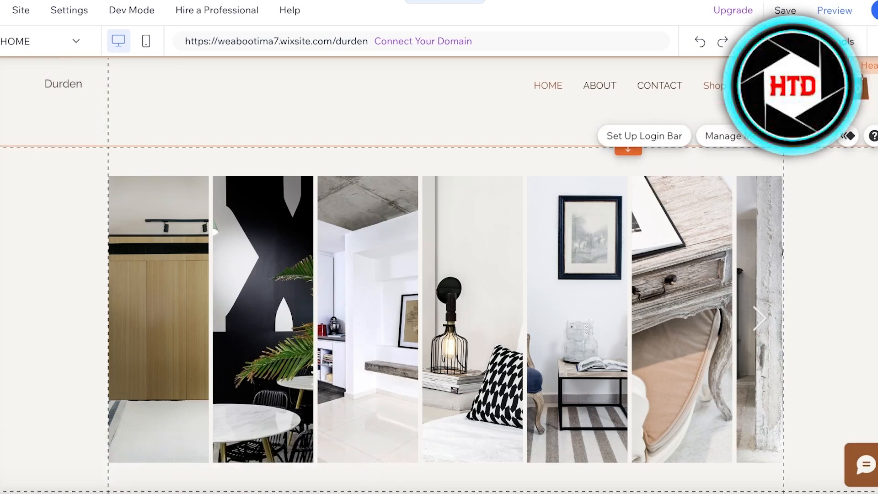
# - Shift the horizontal menu slightly to the right and reduce the header's height to fit closely below it
pyautogui.moveTo(672, 90); pyautogui.dragTo(675, 95)
pyautogui.moveTo(677, 92); pyautogui.dragTo(694, 92)
pyautogui.moveTo(628, 147); pyautogui.dragTo(631, 121)
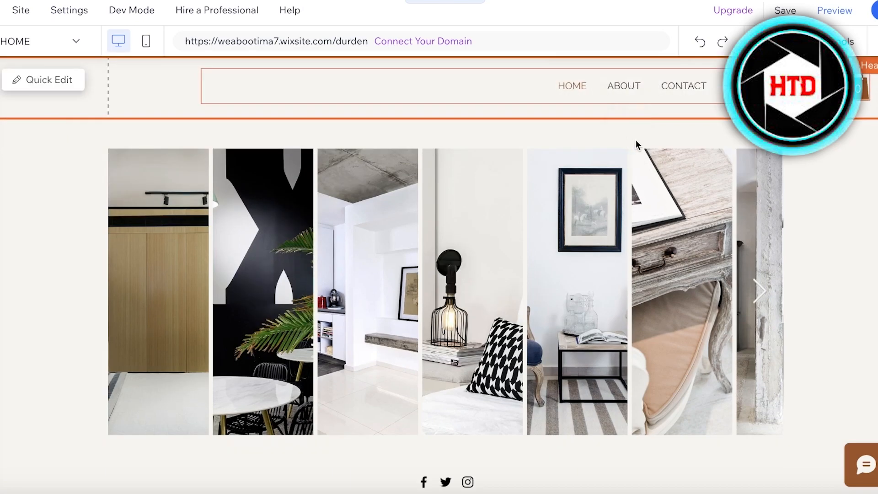
pyautogui.scroll(-1, 635, 146)
pyautogui.scroll(1, 634, 145)
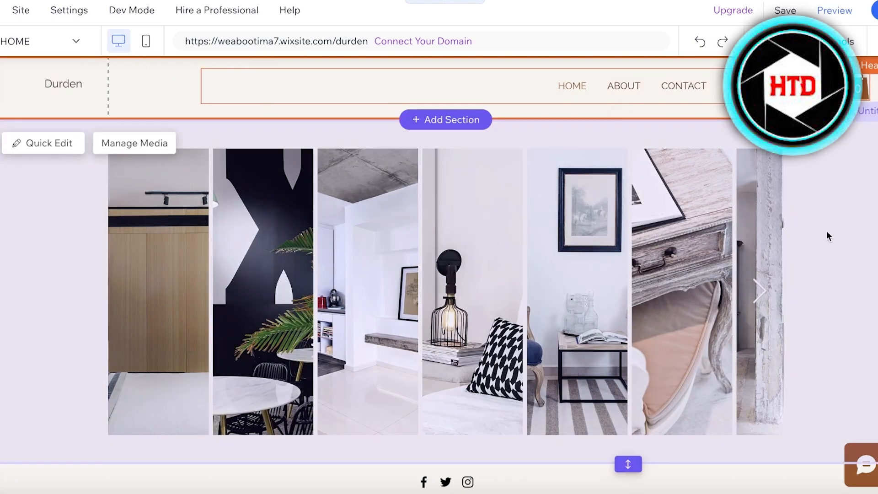
pyautogui.scroll(-1, 805, 239)
pyautogui.scroll(1, 823, 238)
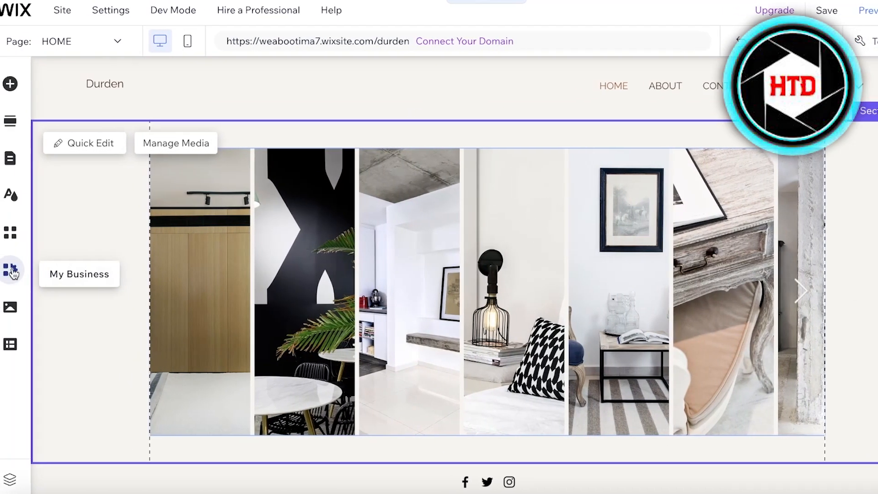
# - Review the Wix Stores setup tasks and management options under My Business
pyautogui.click(11, 271)
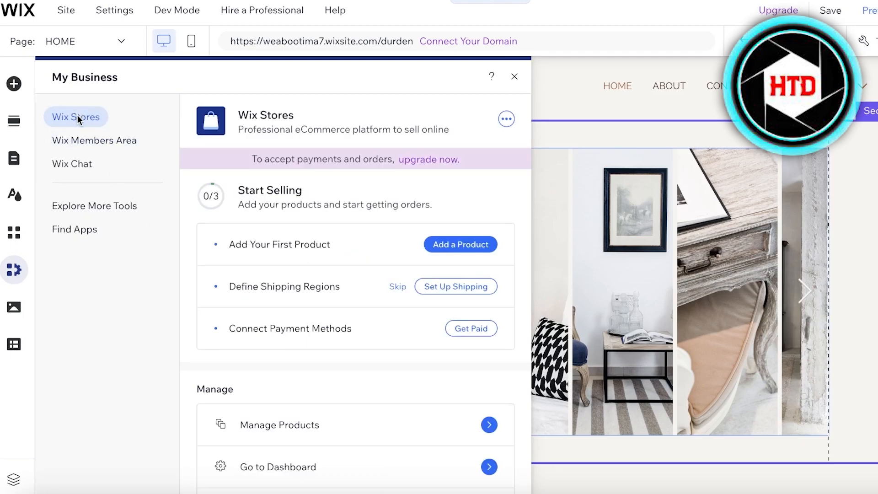
pyautogui.scroll(-6, 308, 280)
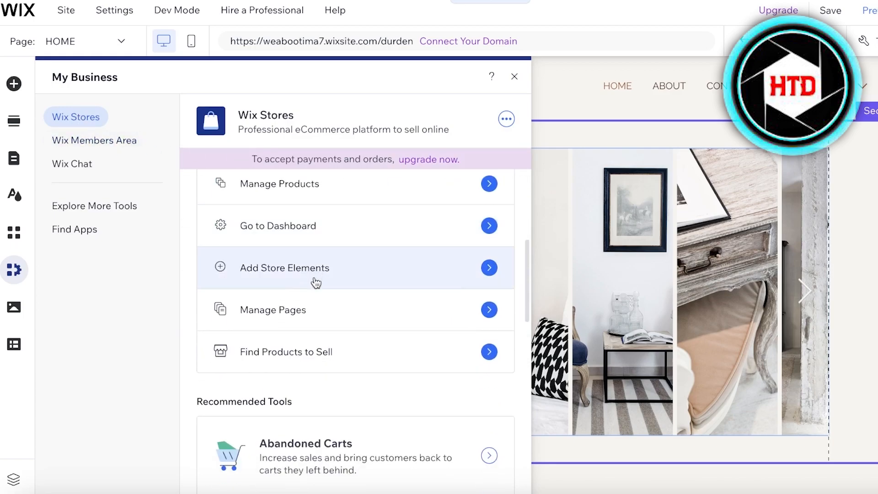
pyautogui.scroll(6, 329, 405)
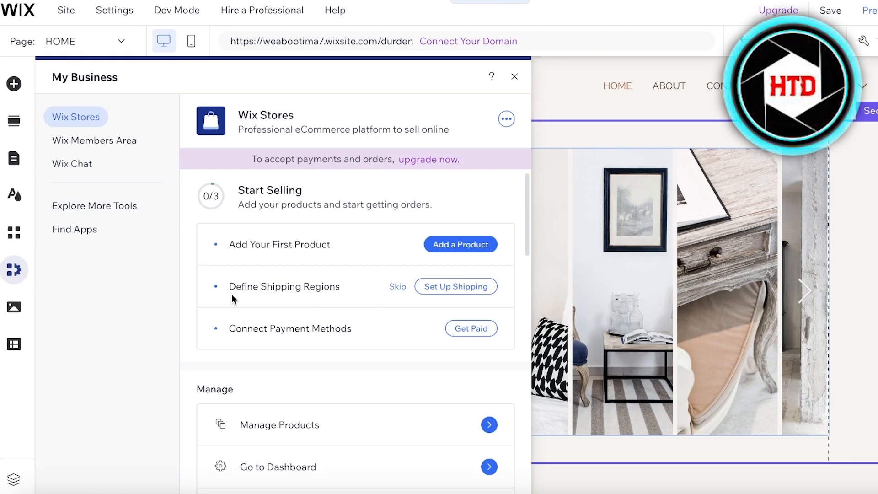
pyautogui.scroll(-3, 235, 311)
pyautogui.scroll(3, 246, 307)
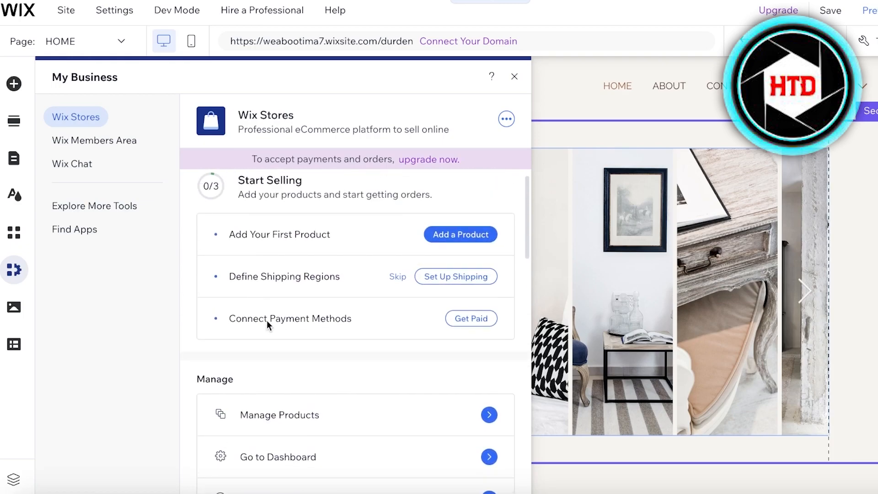
# - Open the store dashboard from the Wix Stores management options and look over its home page
pyautogui.scroll(-2, 268, 322)
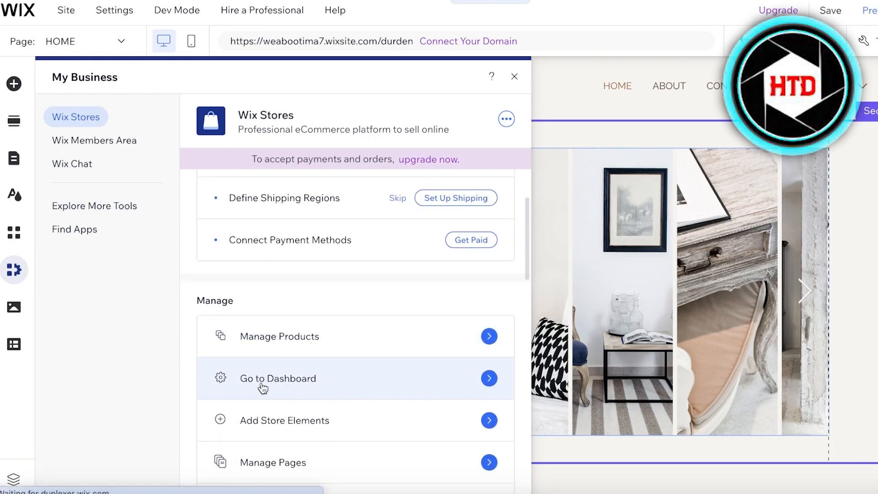
pyautogui.click(263, 384)
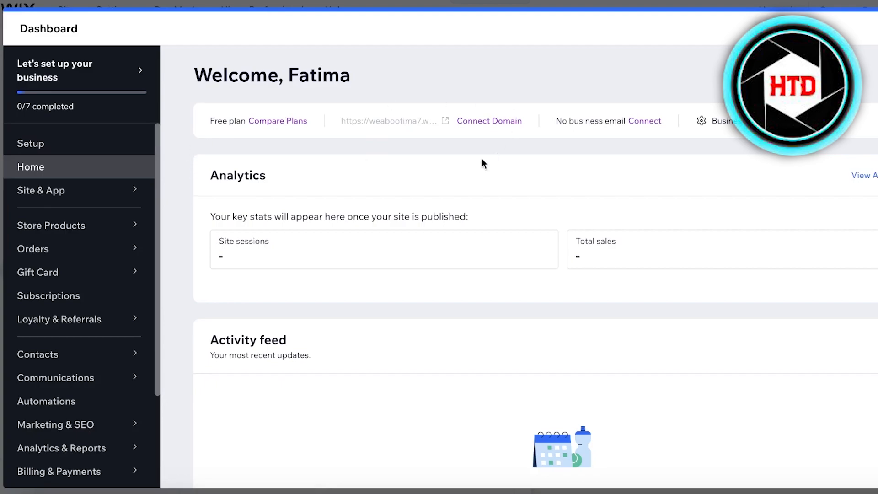
pyautogui.scroll(-3, 267, 201)
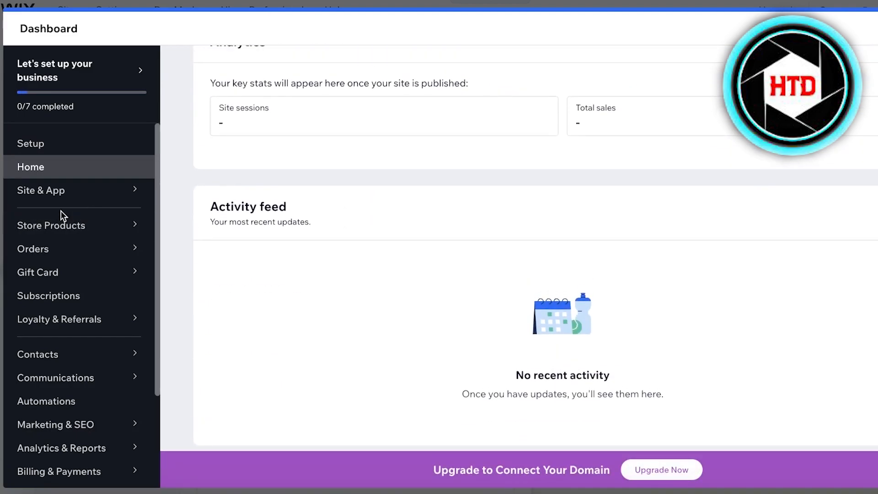
pyautogui.moveTo(57, 230)
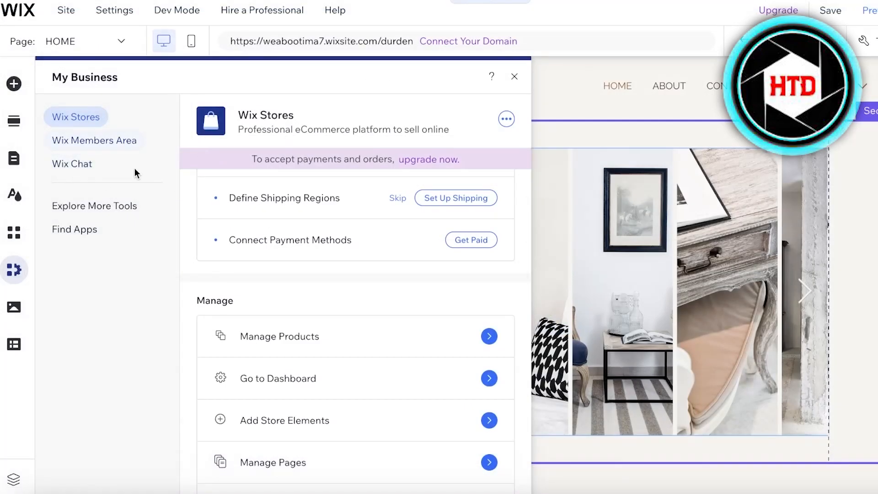
# - Open the shipping setup from the Start Selling tasks and deactivate the Domestic and International shipping regions
pyautogui.scroll(3, 263, 252)
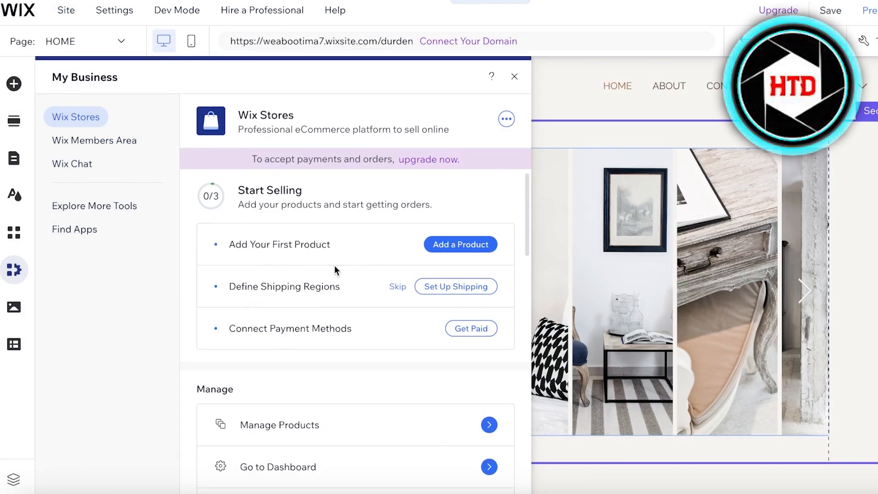
pyautogui.scroll(-1, 388, 334)
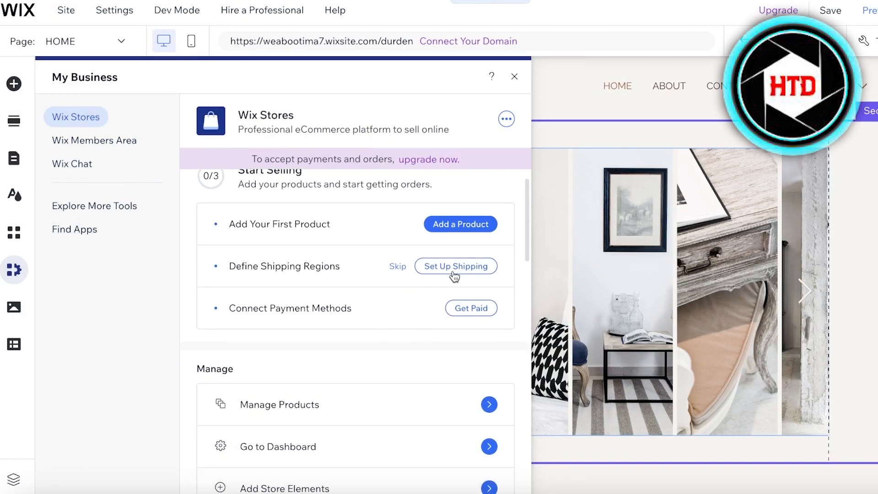
pyautogui.click(454, 269)
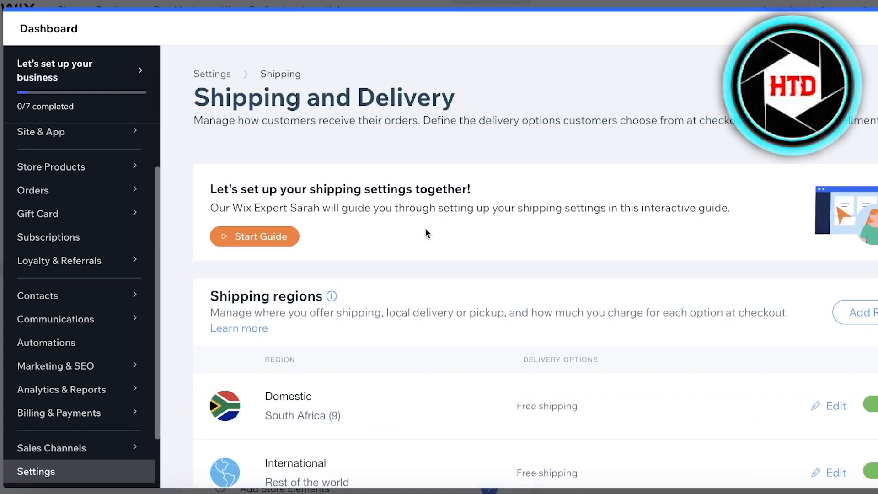
pyautogui.scroll(-2, 837, 359)
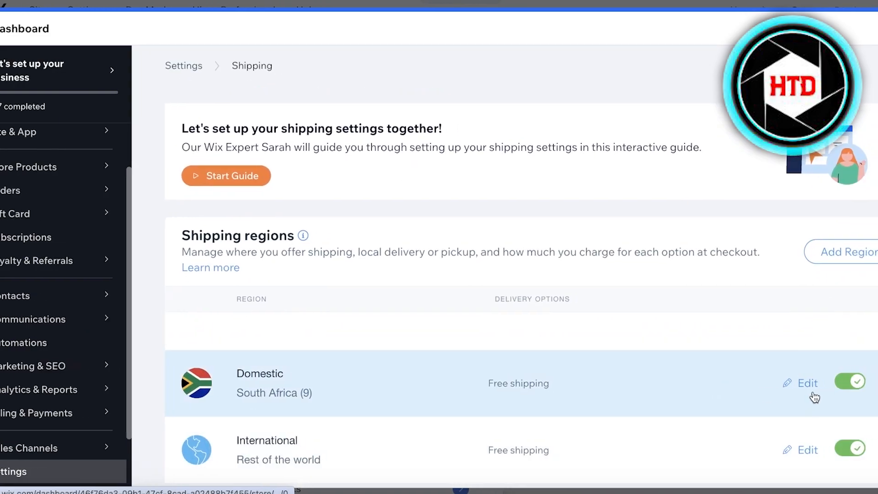
pyautogui.click(850, 381)
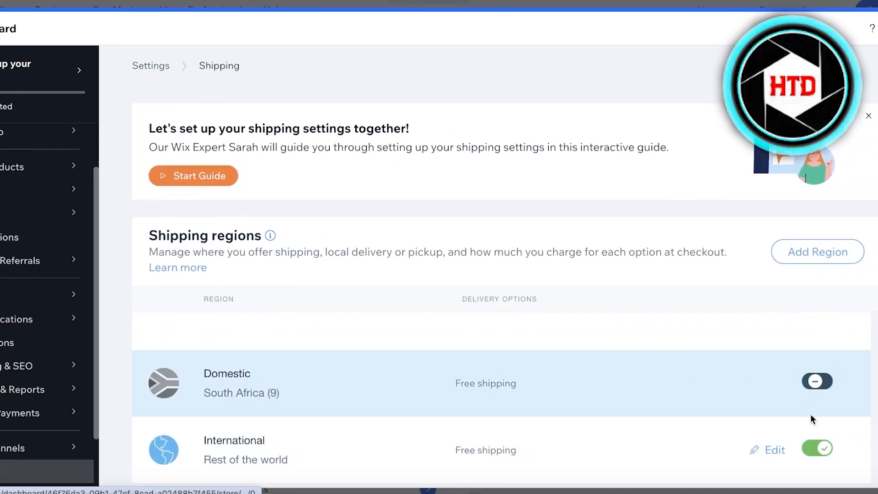
pyautogui.click(850, 447)
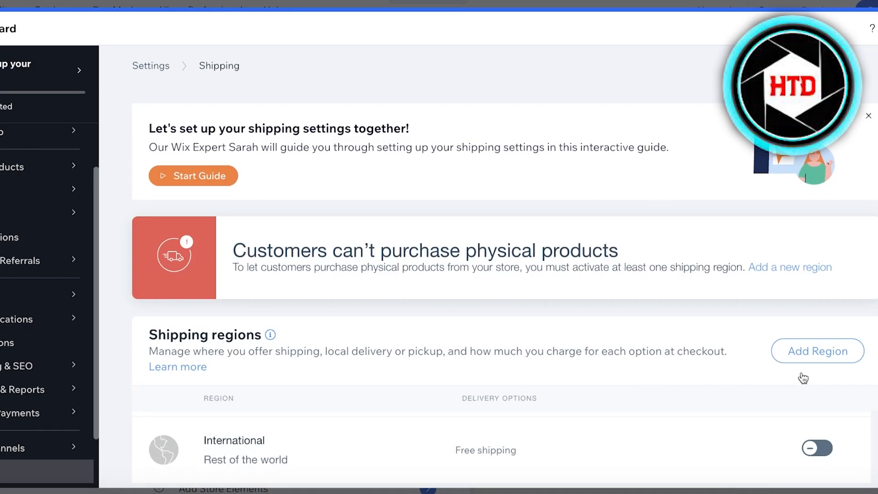
# - Add a new shipping region and set its shipping calculation to Flat Rate
pyautogui.click(795, 351)
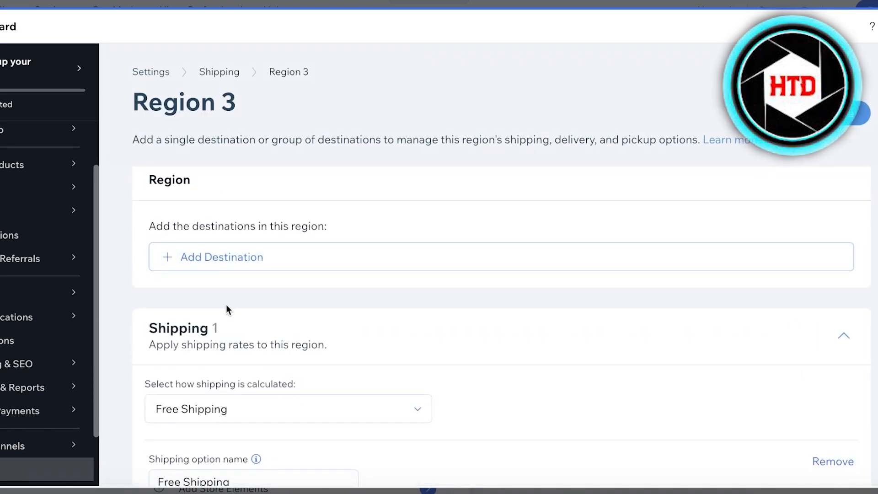
pyautogui.scroll(-4, 226, 307)
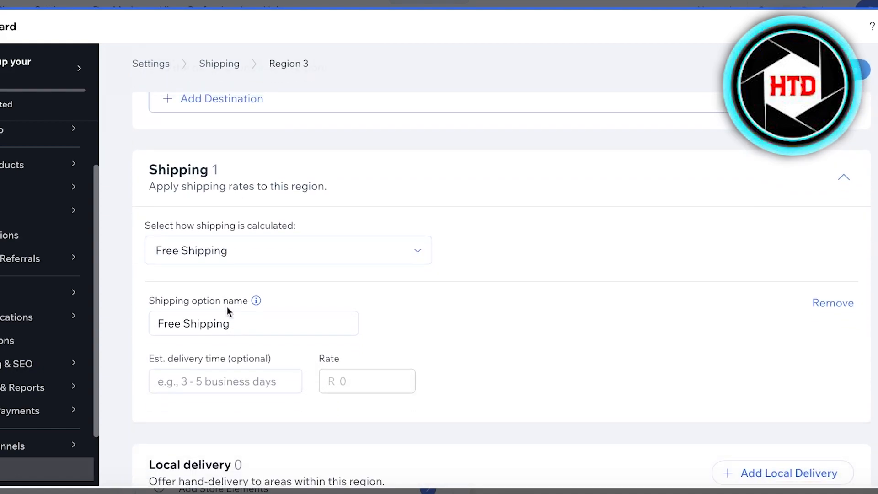
pyautogui.click(348, 252)
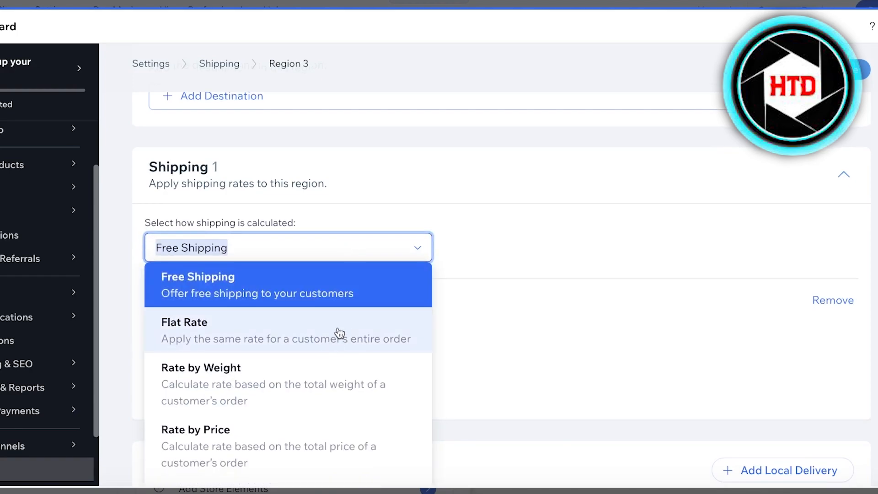
pyautogui.click(341, 328)
# - Name the flat-rate option Standard Shipping, with an estimated delivery time of 3-5 and a rate of R 100
pyautogui.click(328, 321)
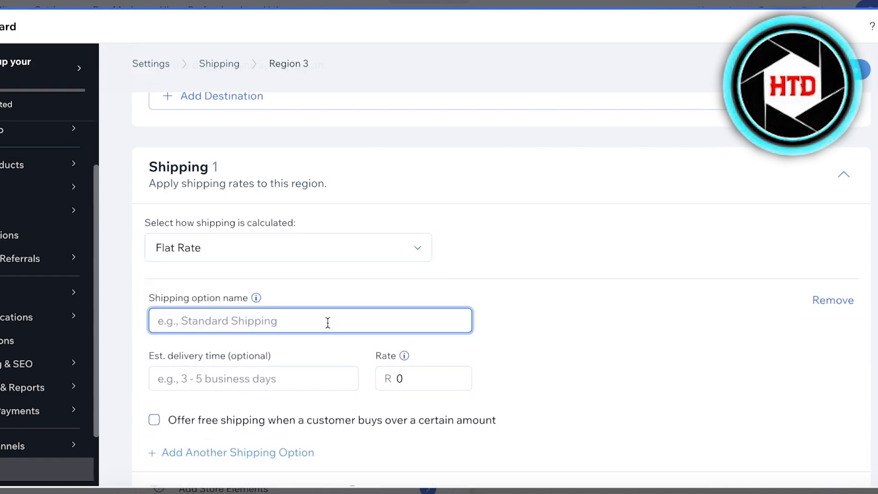
pyautogui.write('Standard Shipping')
pyautogui.click(290, 376)
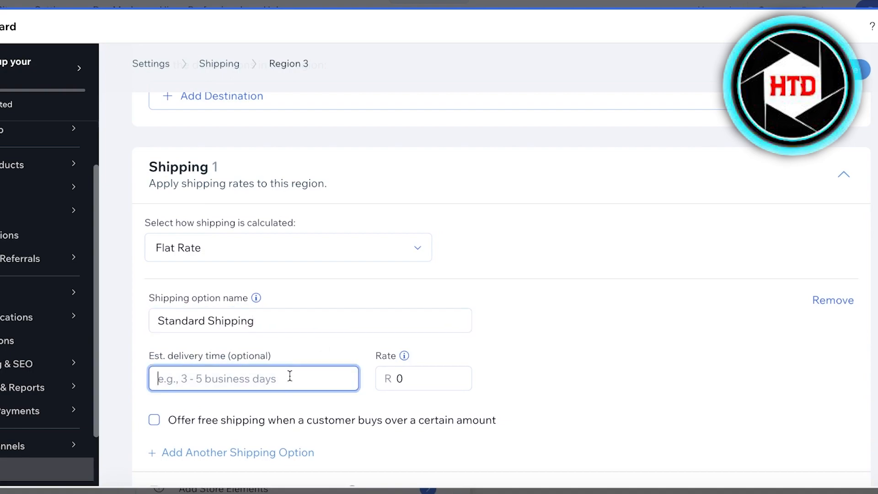
pyautogui.write('3-5')
pyautogui.click(425, 376)
pyautogui.write('100')
pyautogui.click(594, 368)
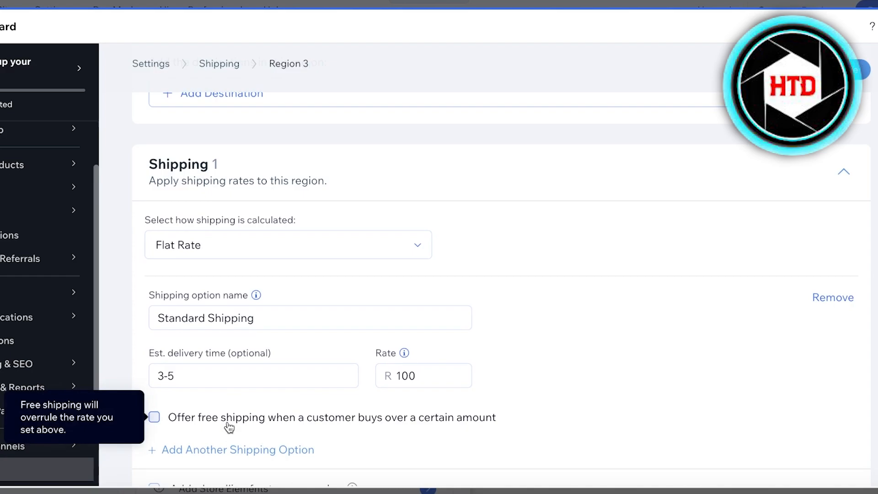
# - Add Canada as a destination in the new shipping region
pyautogui.scroll(4, 256, 394)
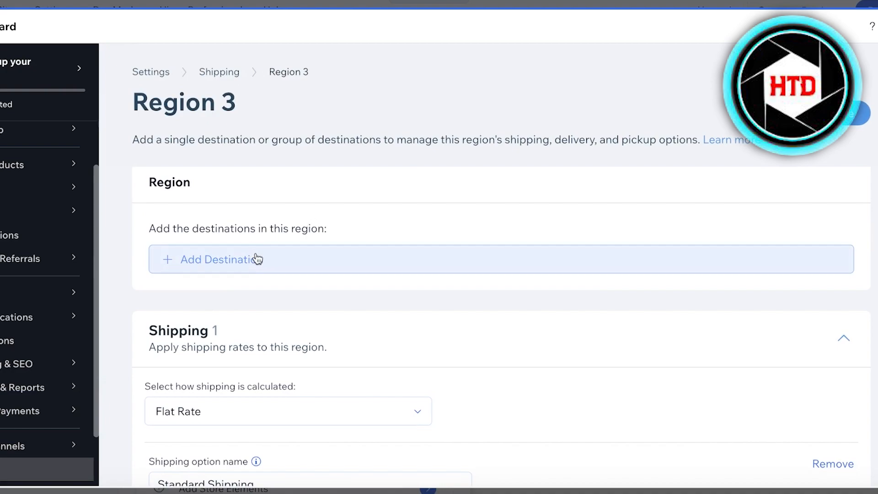
pyautogui.click(239, 259)
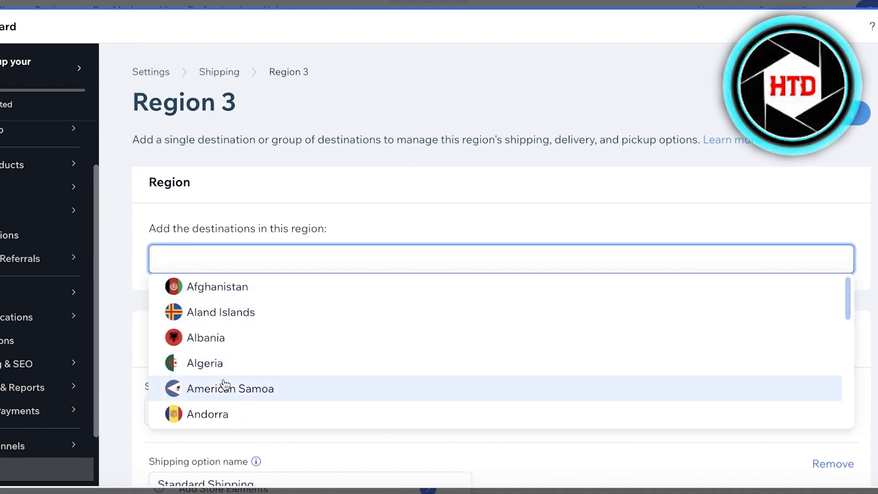
pyautogui.scroll(-5, 221, 386)
pyautogui.write('c')
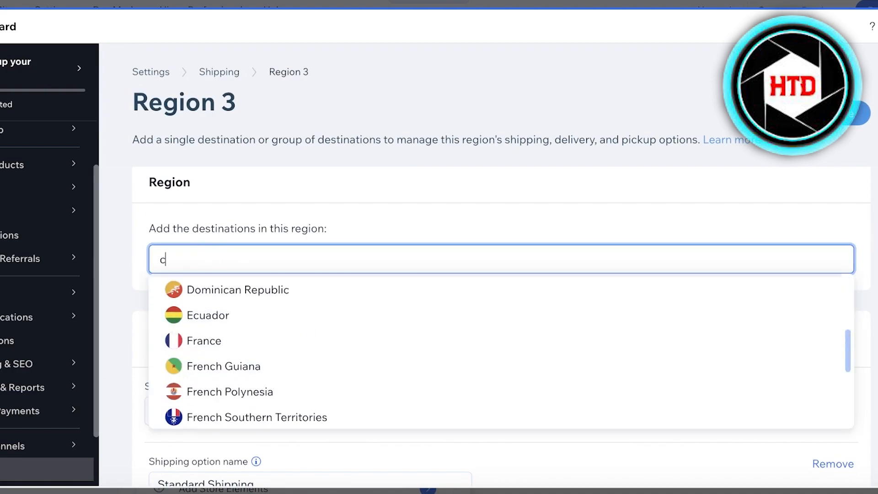
pyautogui.write('ana')
pyautogui.click(242, 284)
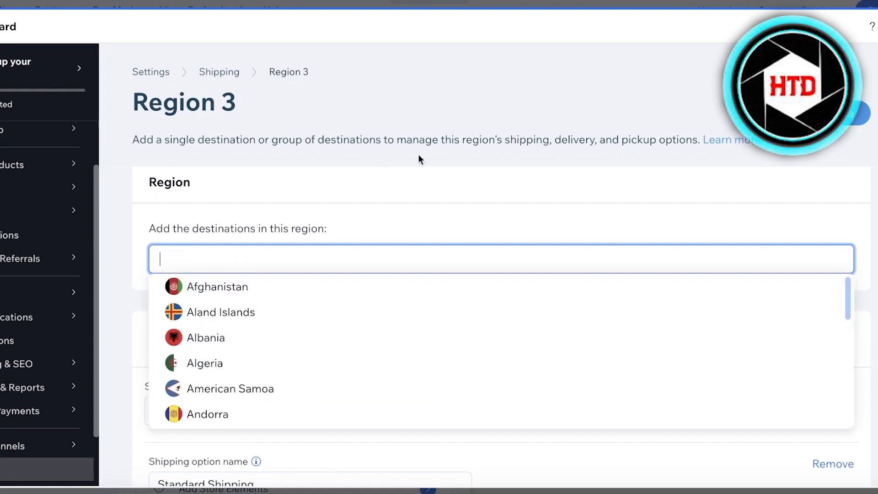
pyautogui.click(475, 185)
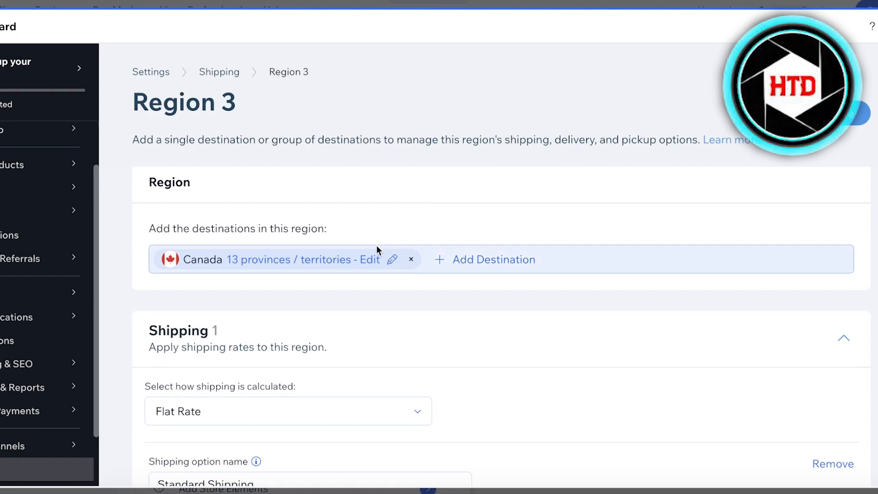
# - Exclude Northwest Territories from the Canadian provinces and territories covered by the region
pyautogui.click(392, 260)
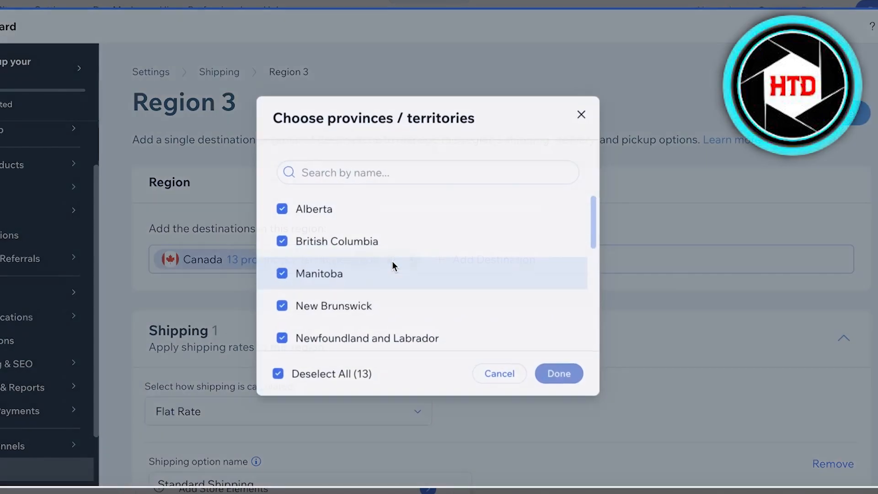
pyautogui.scroll(-3, 358, 314)
pyautogui.scroll(-3, 358, 314)
pyautogui.scroll(6, 304, 297)
pyautogui.scroll(-6, 292, 320)
pyautogui.scroll(3, 280, 311)
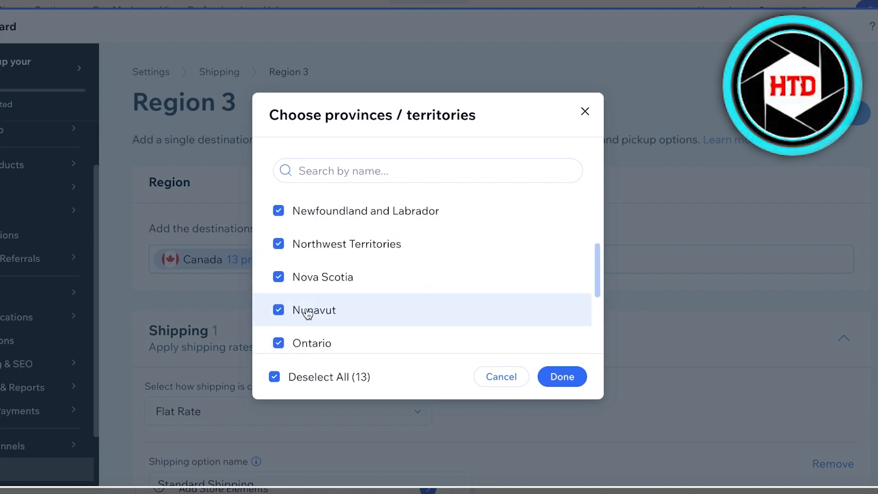
pyautogui.scroll(1, 444, 268)
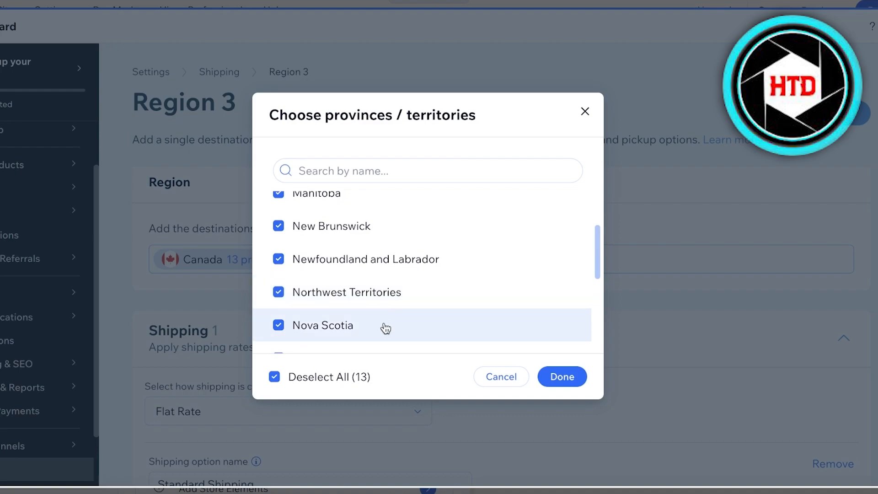
pyautogui.click(319, 301)
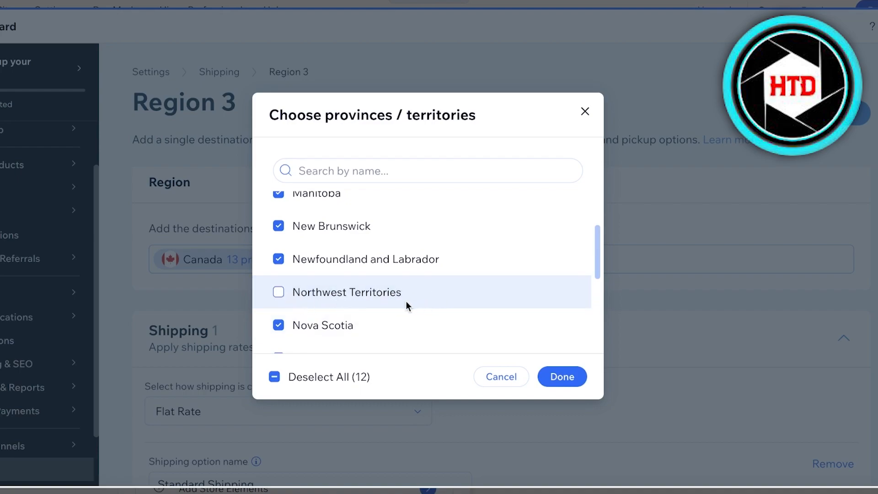
pyautogui.click(569, 377)
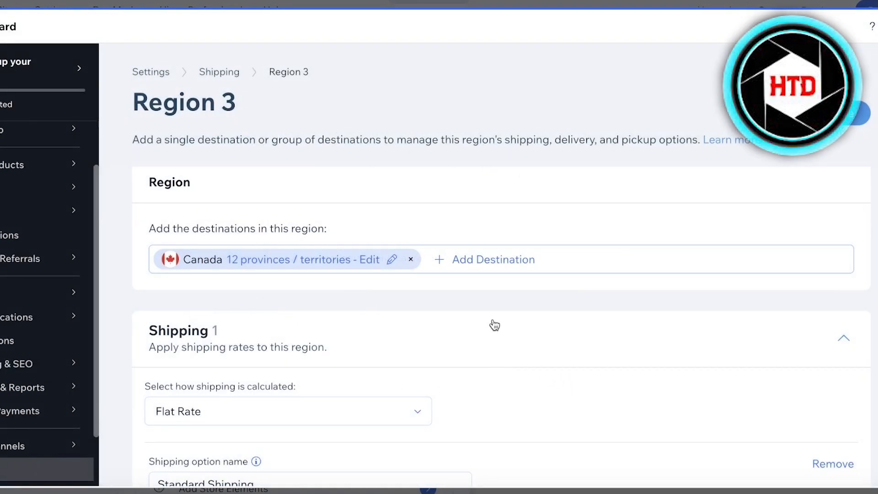
pyautogui.click(490, 256)
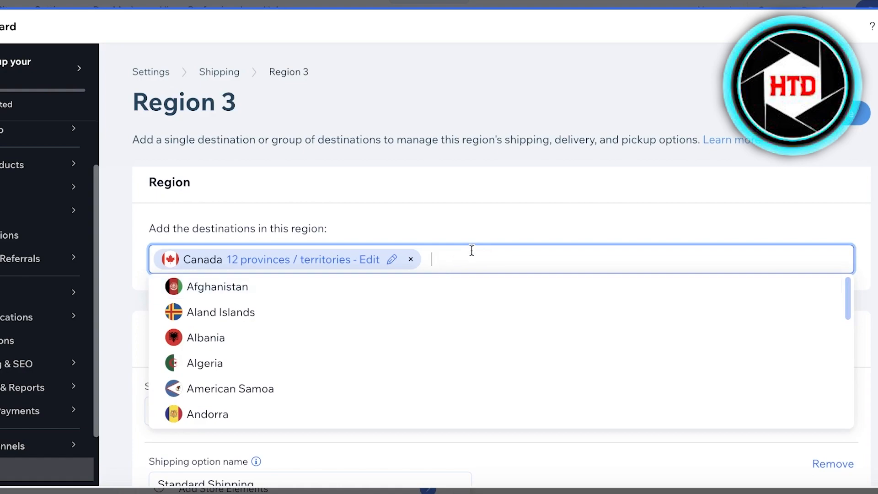
pyautogui.write('cana')
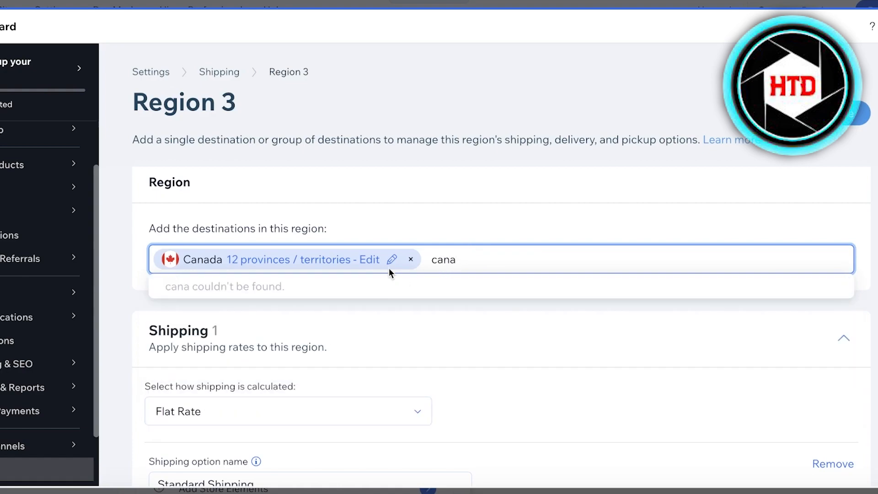
pyautogui.press('BackSpace')
pyautogui.press('BackSpace')
pyautogui.press('BackSpace')
pyautogui.press('BackSpace')
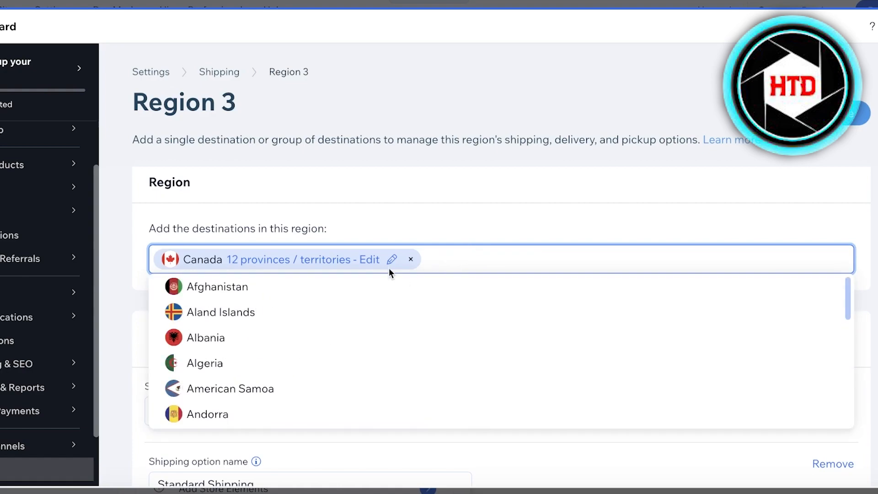
pyautogui.click(487, 198)
# - Review the region's handling fee, pickup and local delivery options, closing the pickup and local delivery forms without adding anything
pyautogui.scroll(-10, 489, 241)
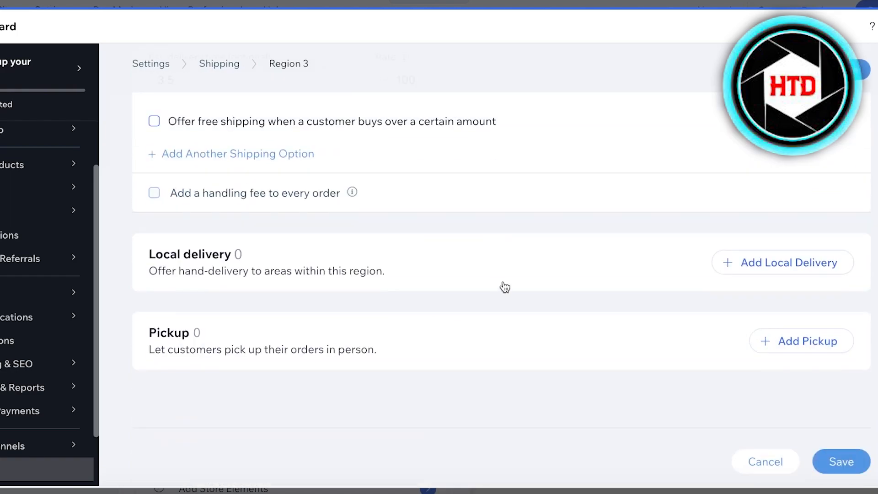
pyautogui.scroll(1, 483, 291)
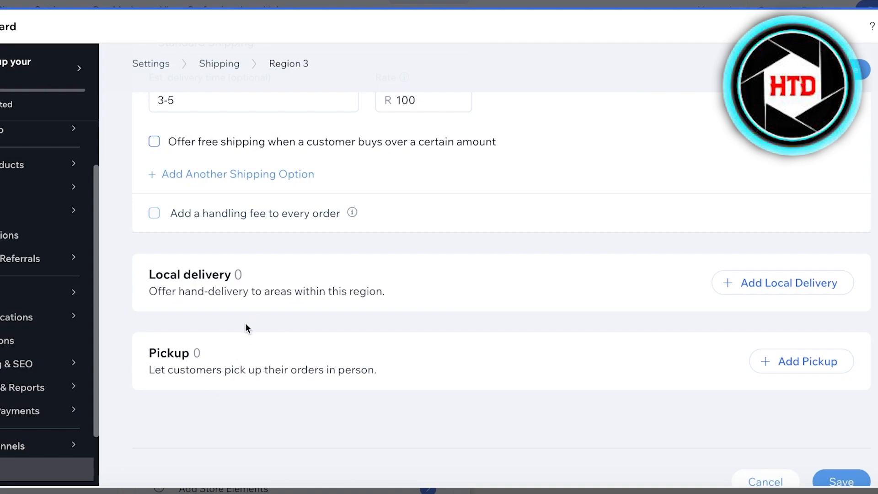
pyautogui.scroll(-2, 731, 343)
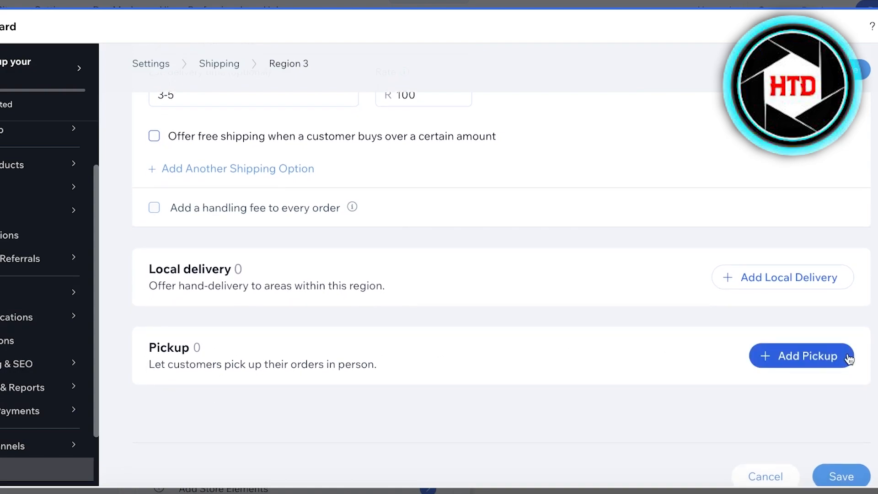
pyautogui.click(777, 340)
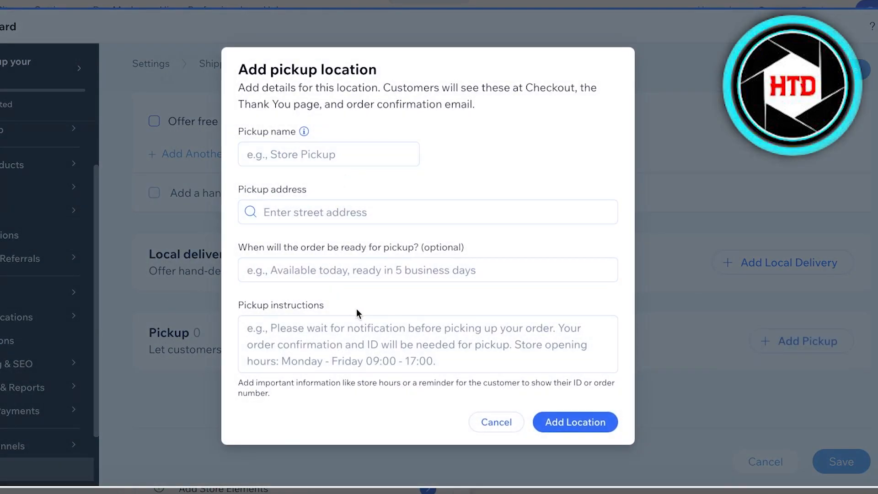
pyautogui.click(520, 424)
pyautogui.click(763, 264)
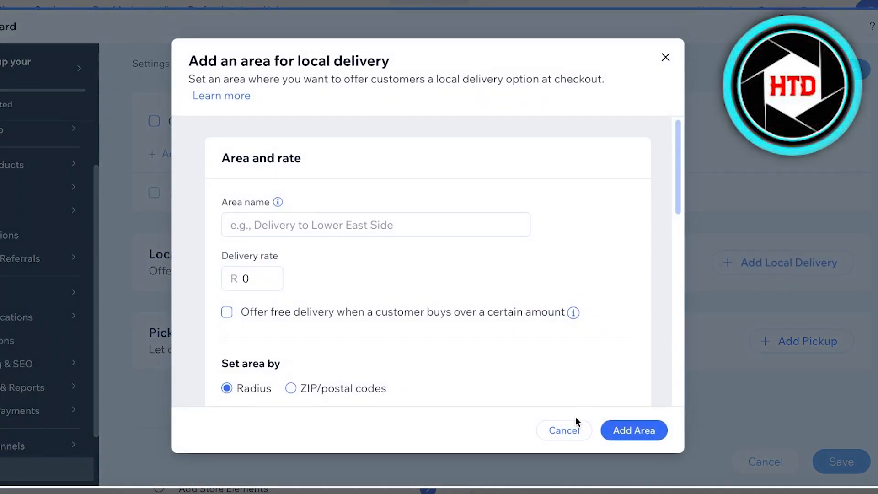
pyautogui.click(569, 430)
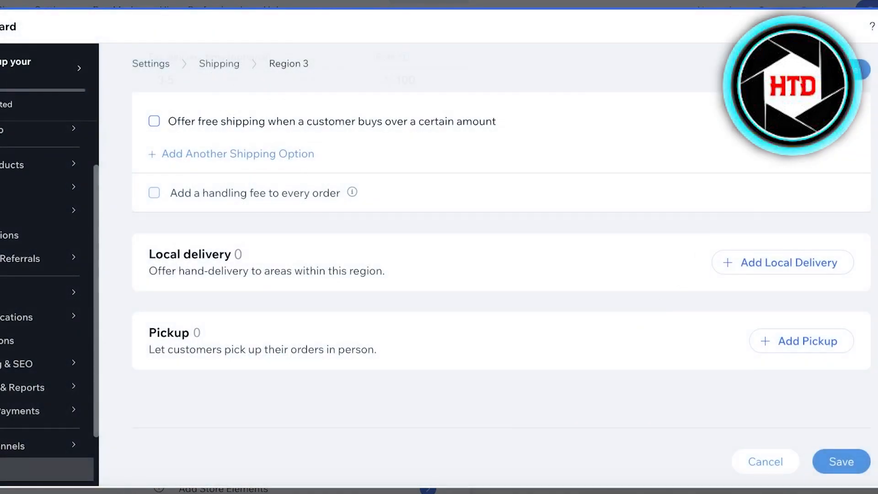
# - Save the new shipping region for Canada
pyautogui.click(860, 472)
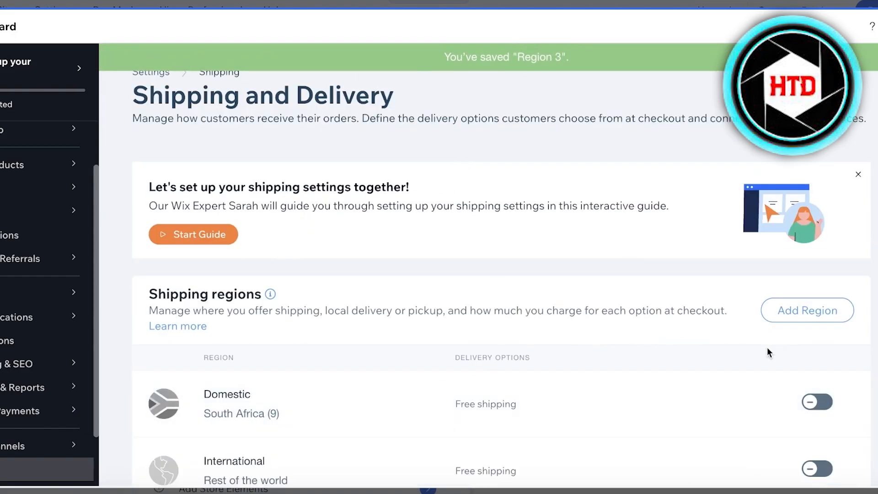
pyautogui.scroll(-3, 464, 392)
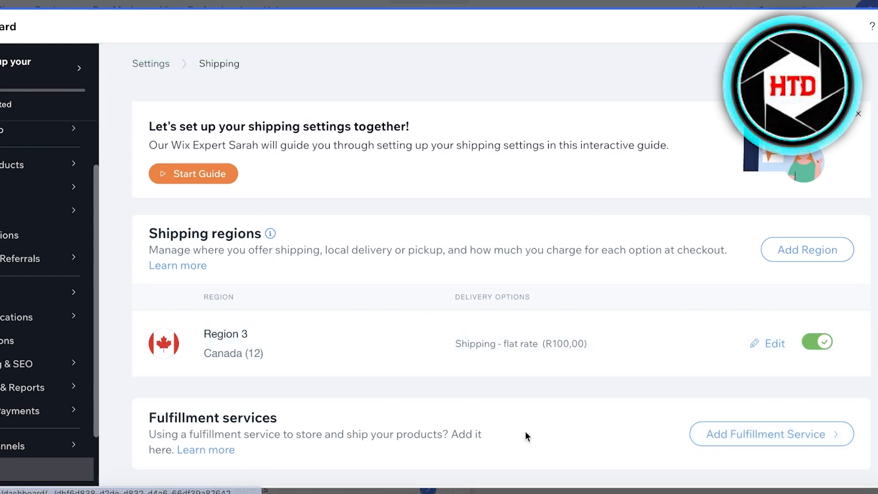
# - Review the third-party logistics apps offered as fulfillment services for the store
pyautogui.click(727, 437)
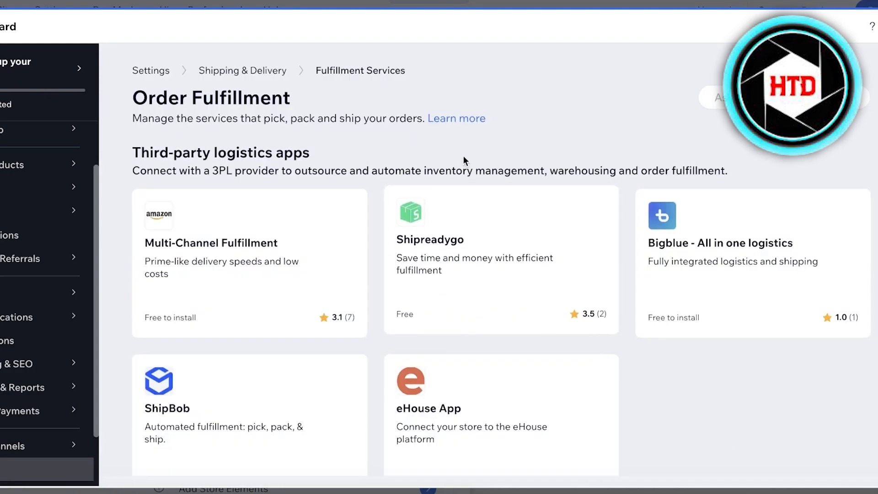
pyautogui.scroll(-4, 584, 138)
pyautogui.scroll(2, 766, 282)
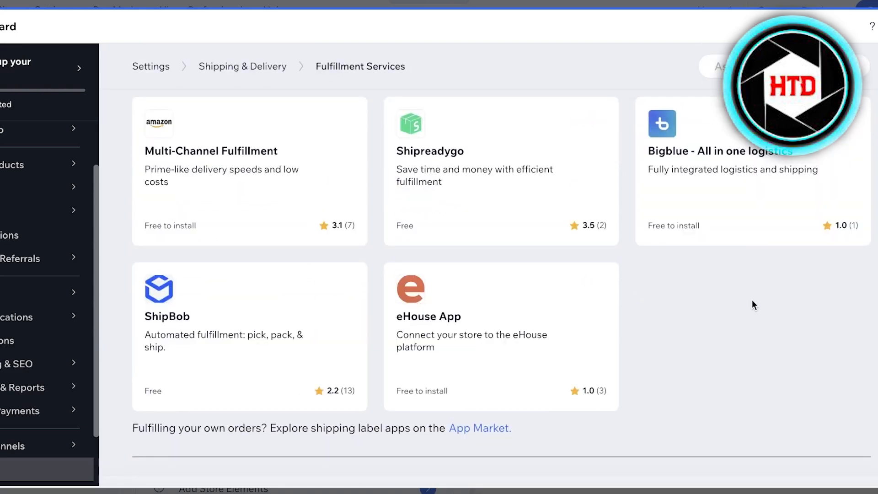
pyautogui.scroll(1, 752, 300)
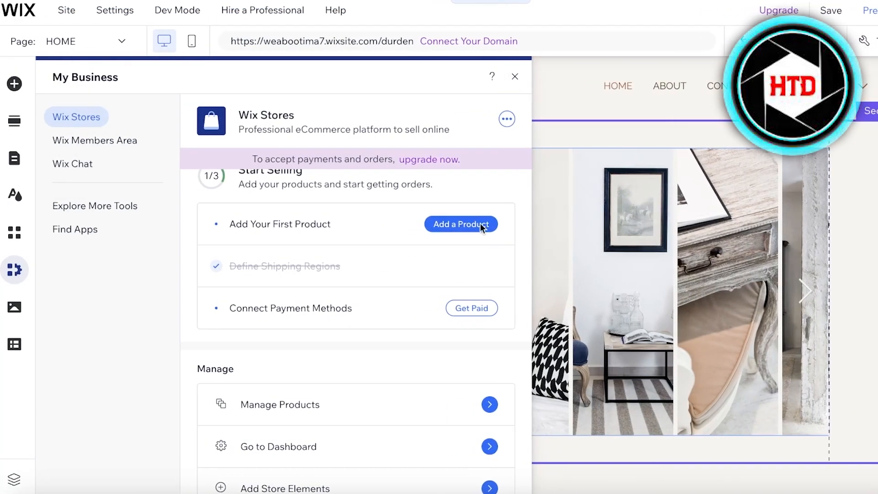
# - Open the store's payment method setup and review the PayPal and Manual Payments options
pyautogui.scroll(-1, 402, 302)
pyautogui.click(459, 281)
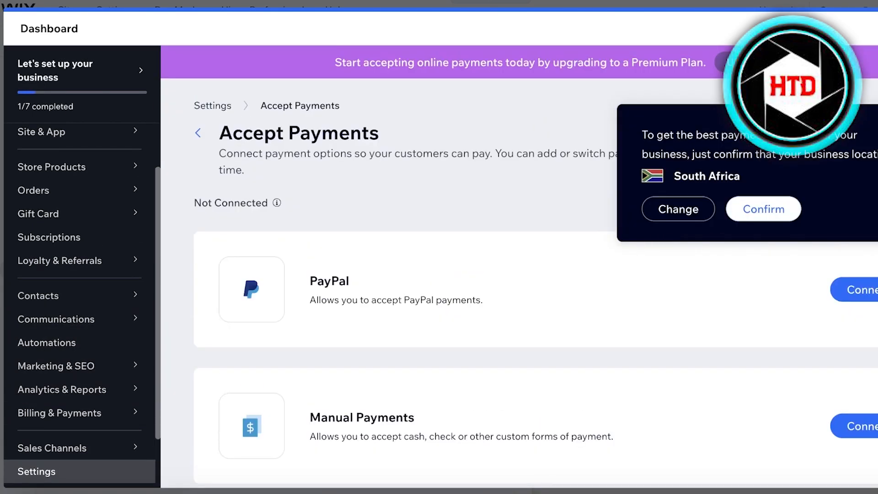
pyautogui.scroll(-2, 565, 308)
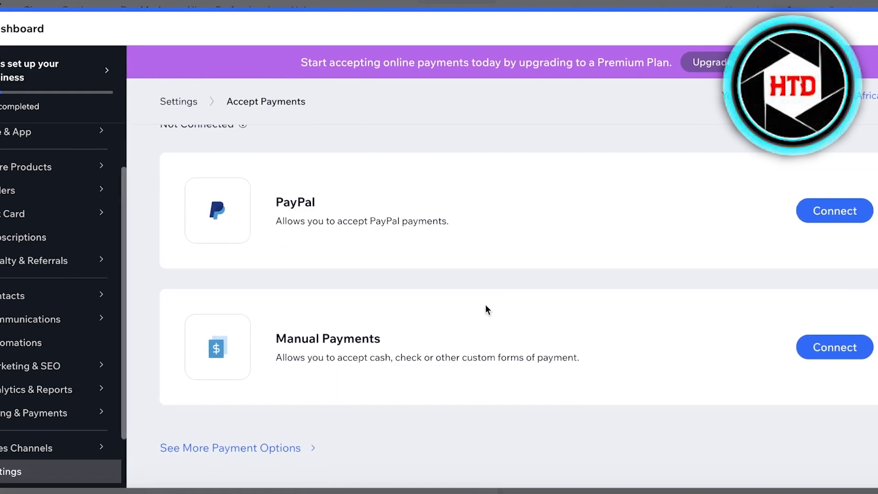
pyautogui.scroll(2, 273, 286)
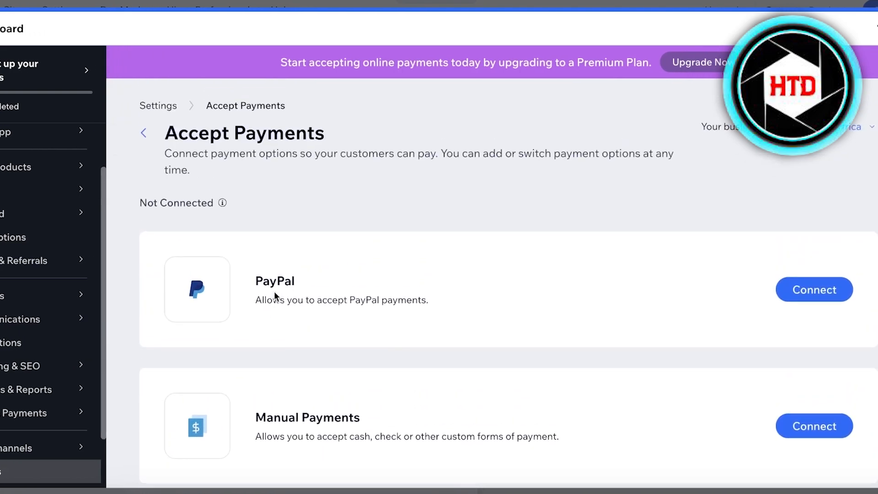
pyautogui.scroll(-2, 412, 294)
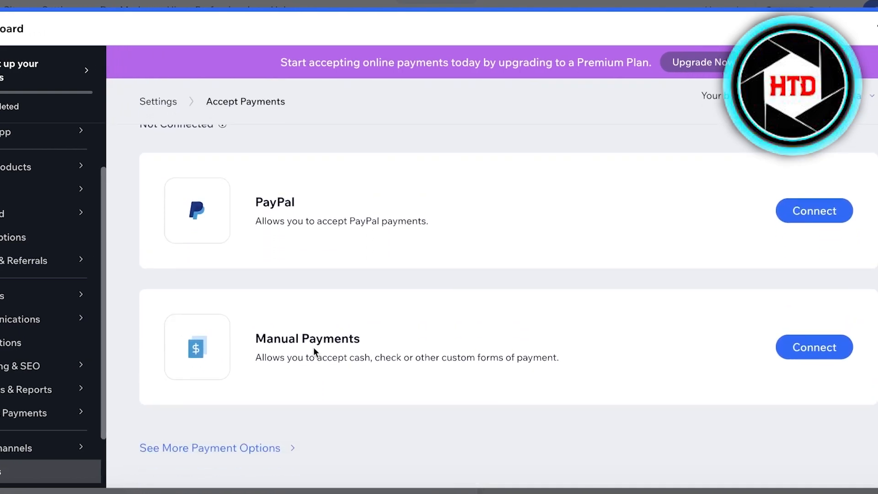
# - Browse the additional payment providers available for the current business location and return to the main Accept Payments list
pyautogui.click(248, 451)
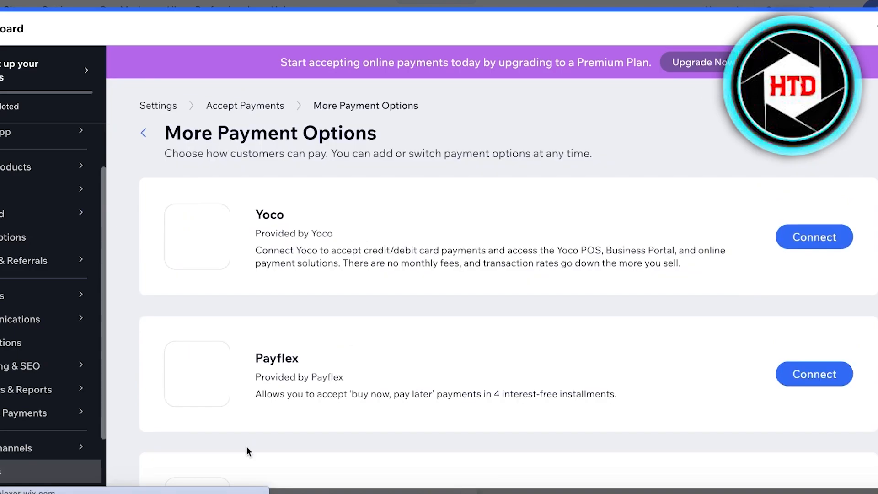
pyautogui.scroll(-10, 255, 388)
pyautogui.scroll(-2, 449, 267)
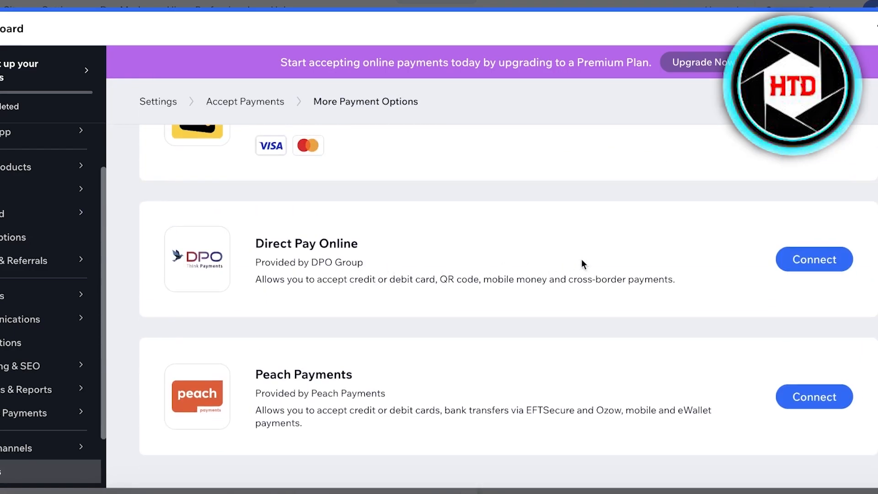
pyautogui.scroll(10, 569, 259)
pyautogui.scroll(-10, 380, 286)
pyautogui.scroll(5, 316, 306)
pyautogui.scroll(5, 223, 220)
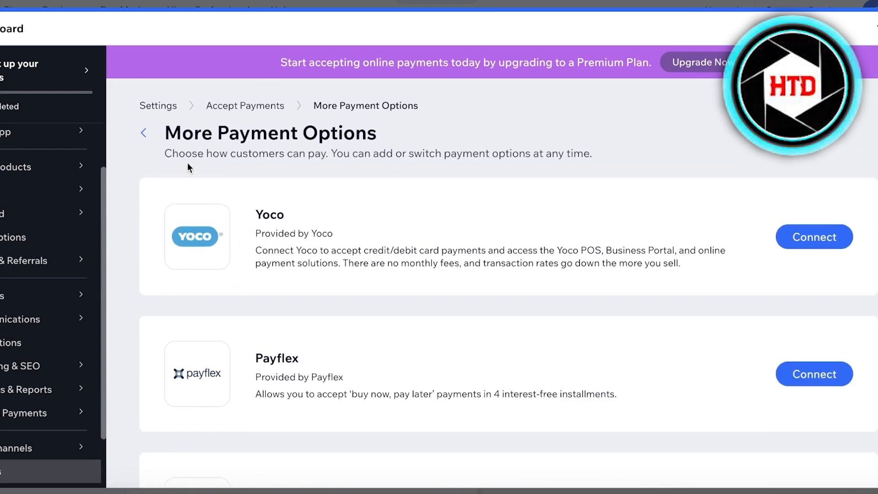
pyautogui.click(142, 132)
pyautogui.scroll(-2, 576, 394)
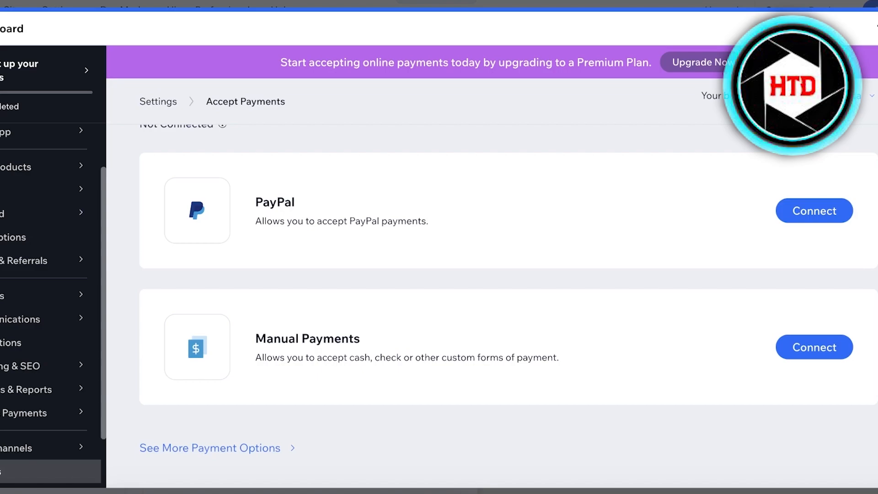
# - Change the business location for accepting payments to Canada
pyautogui.click(837, 95)
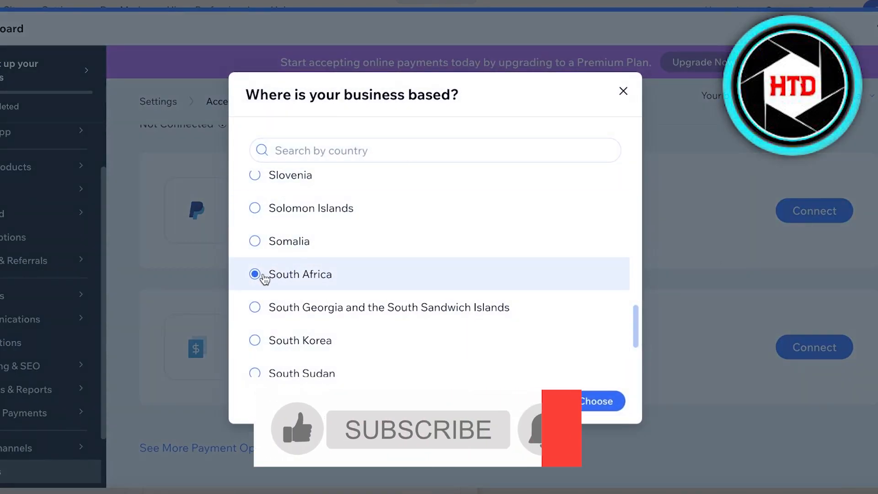
pyautogui.click(369, 144)
pyautogui.write('can')
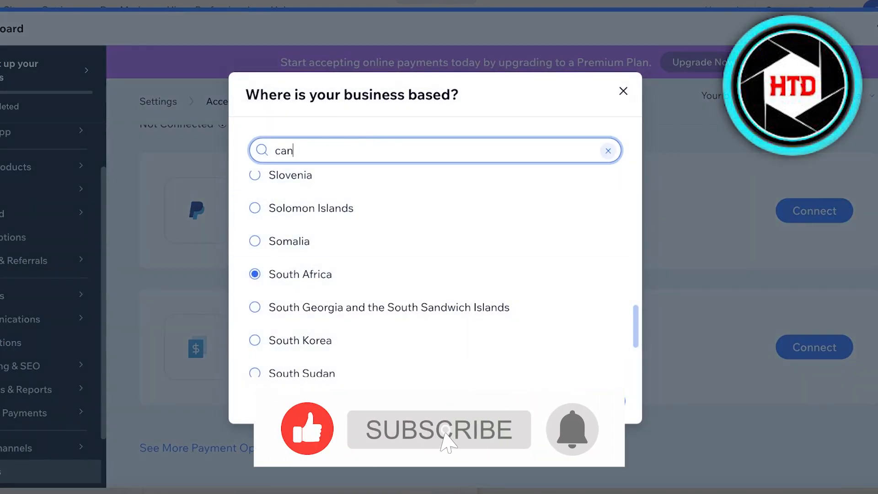
pyautogui.write('ada')
pyautogui.click(368, 187)
pyautogui.click(599, 401)
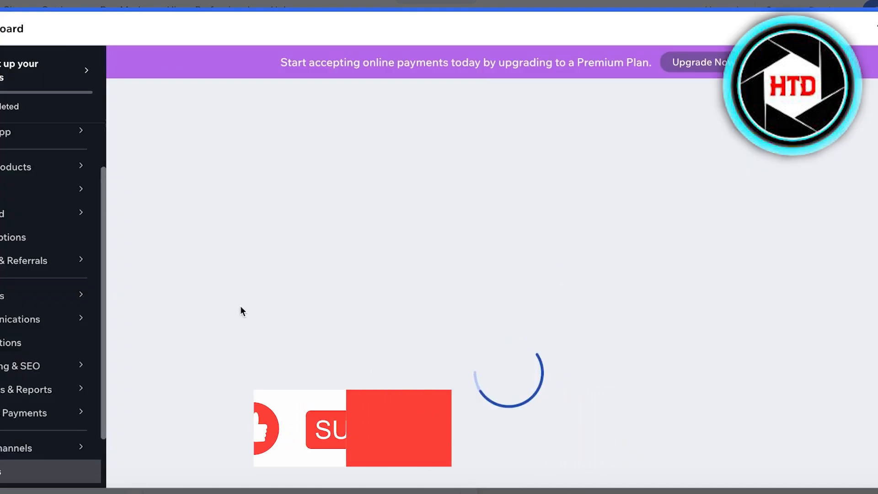
# - Review the main and additional payment options offered for Canada, and return to the Accept Payments list
pyautogui.scroll(-4, 411, 302)
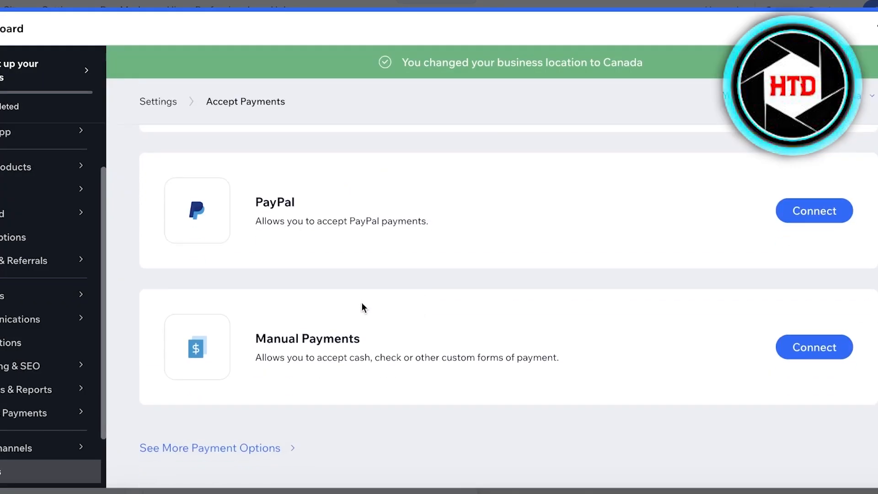
pyautogui.scroll(4, 356, 305)
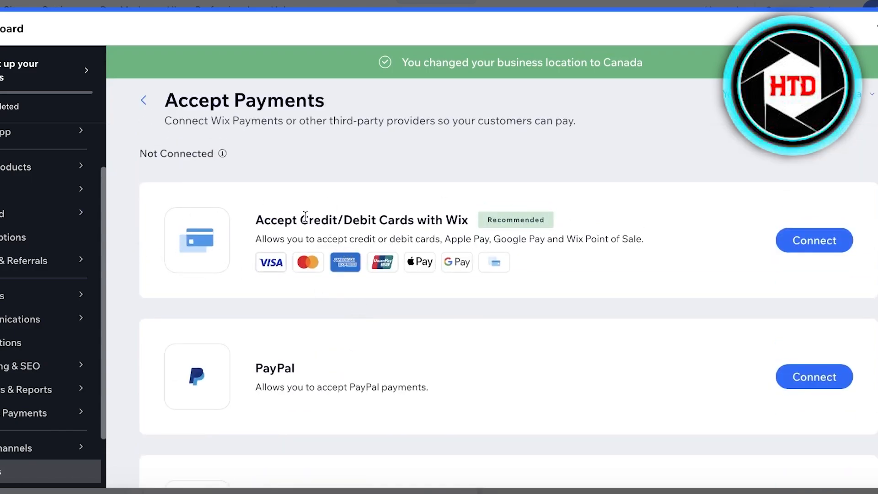
pyautogui.scroll(-4, 382, 250)
pyautogui.scroll(5, 526, 192)
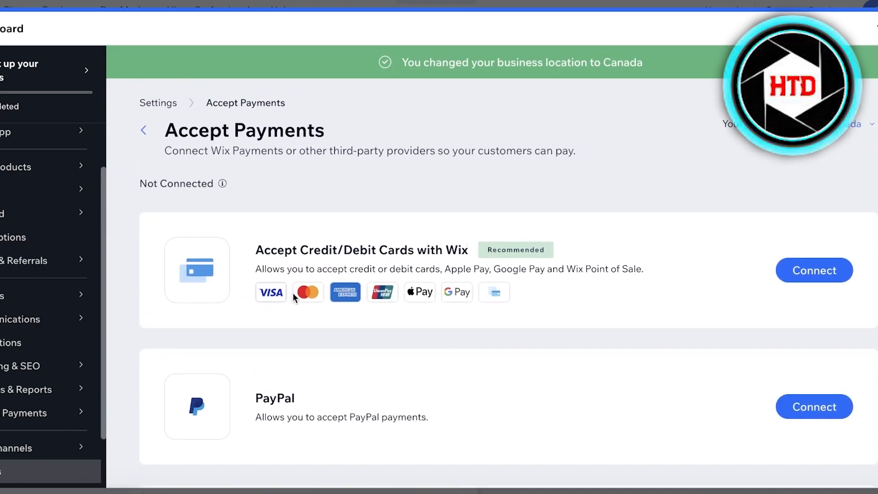
pyautogui.scroll(-4, 236, 339)
pyautogui.click(256, 444)
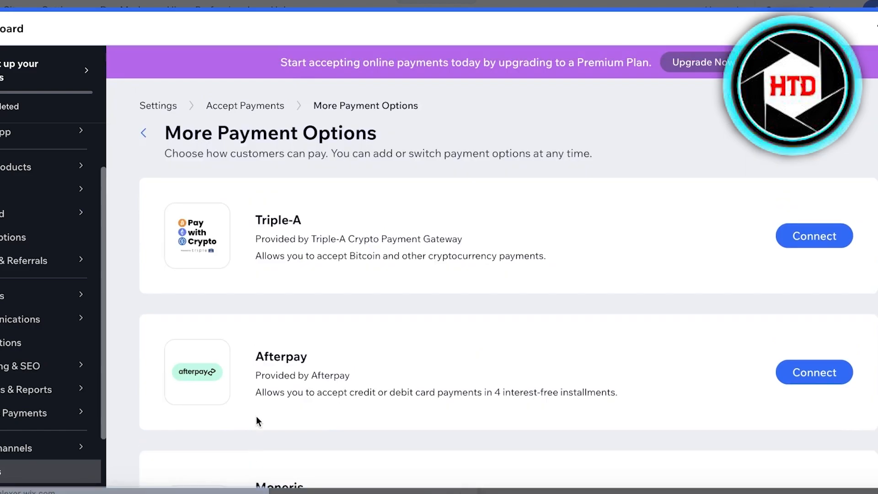
pyautogui.scroll(-10, 281, 264)
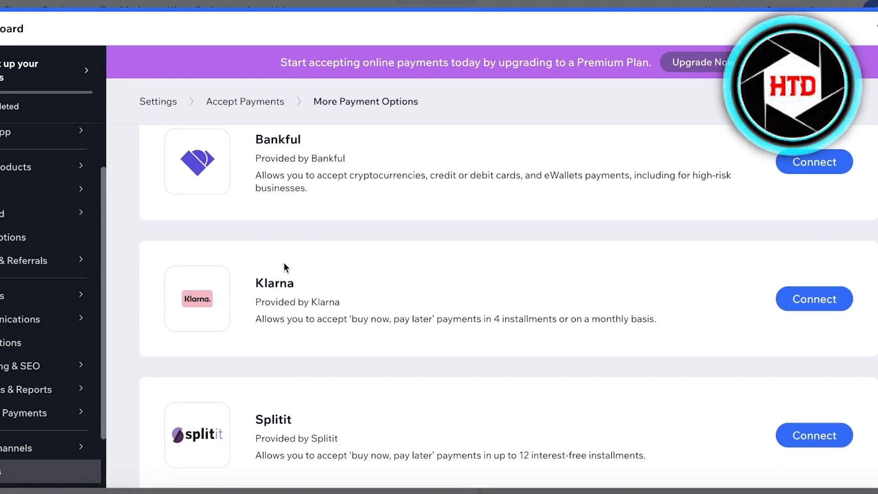
pyautogui.scroll(-8, 368, 272)
pyautogui.scroll(5, 347, 215)
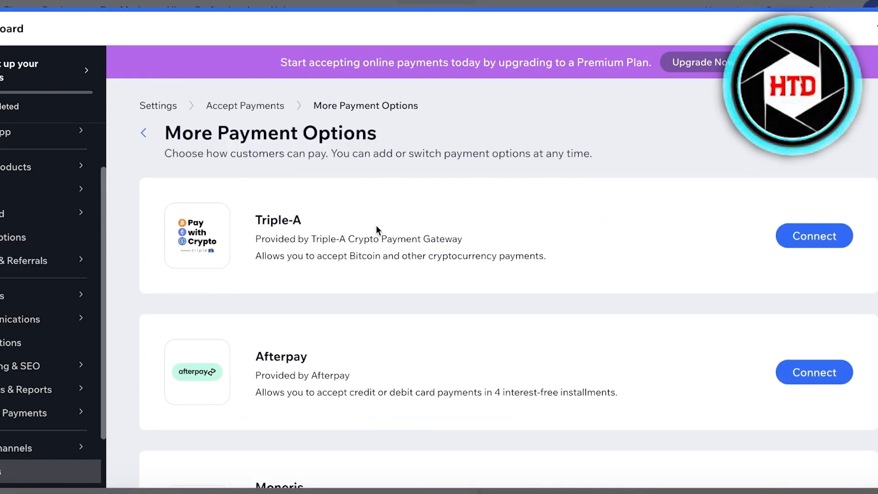
pyautogui.click(144, 133)
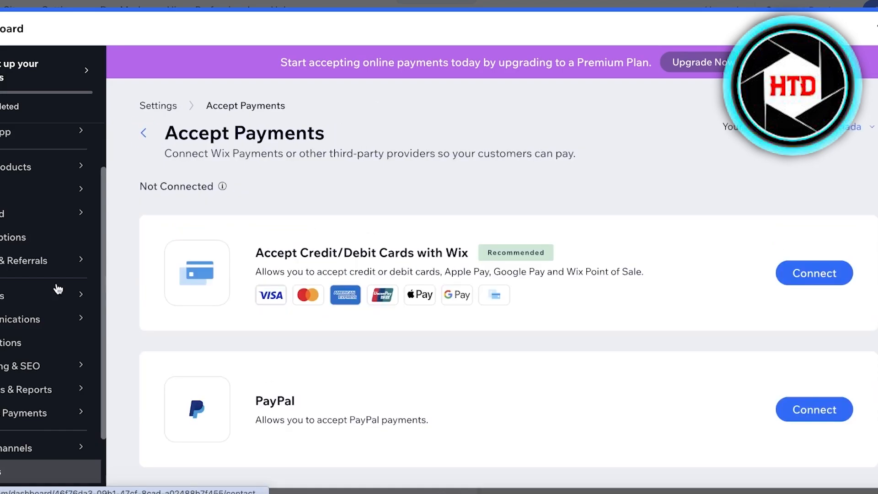
# - Connect Manual Payments with the checkout instructions "Cash on delivery", and dismiss the site upgrade offer
pyautogui.scroll(-4, 647, 349)
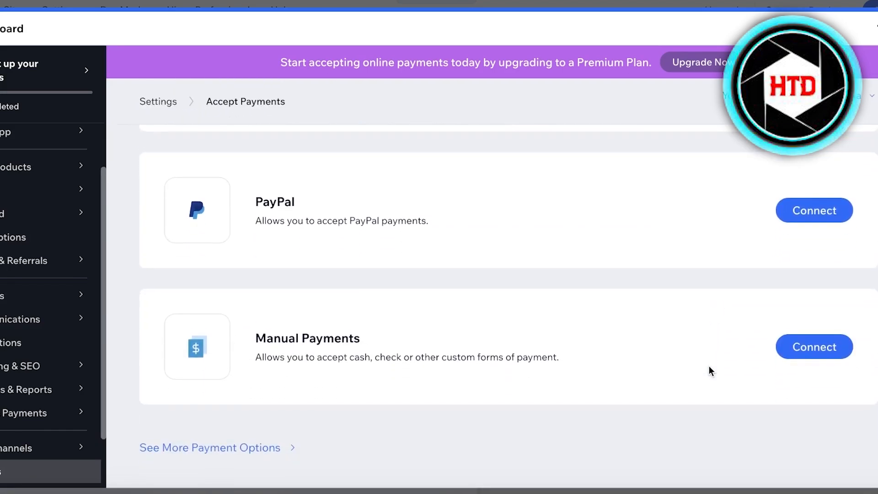
pyautogui.click(805, 349)
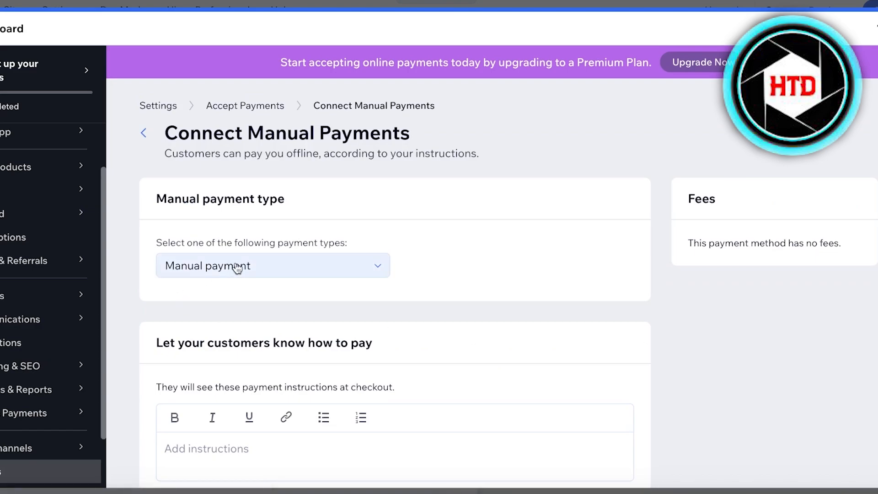
pyautogui.scroll(-3, 231, 268)
pyautogui.click(363, 310)
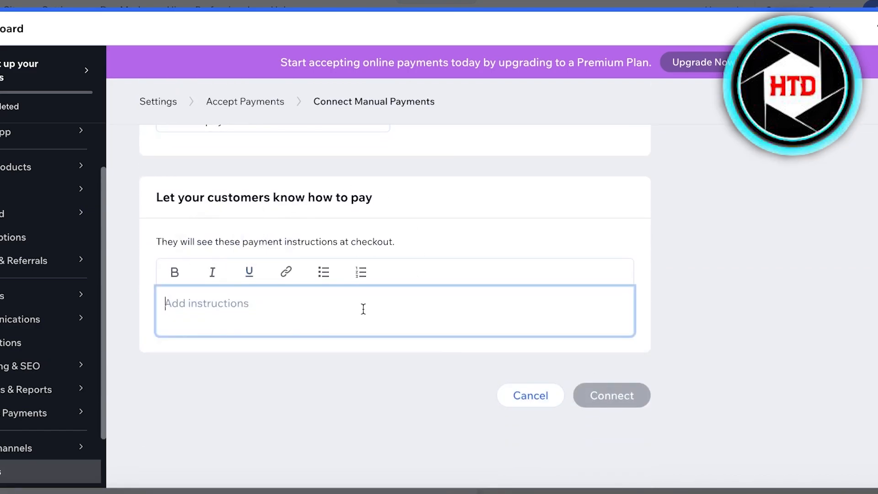
pyautogui.write('Cash')
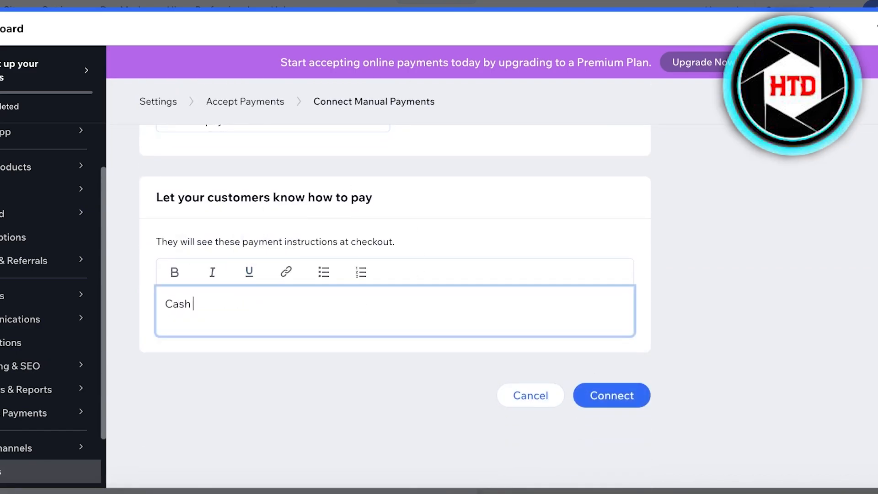
pyautogui.write(' on delivery')
pyautogui.press('Return')
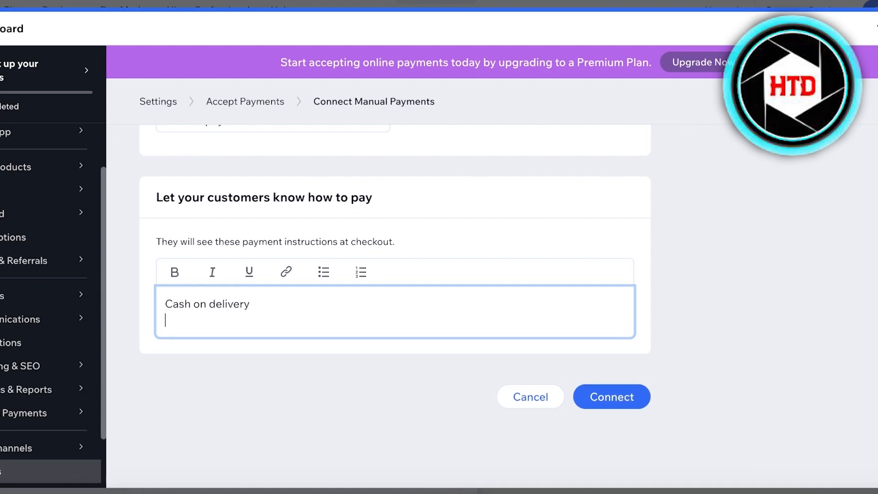
pyautogui.click(627, 406)
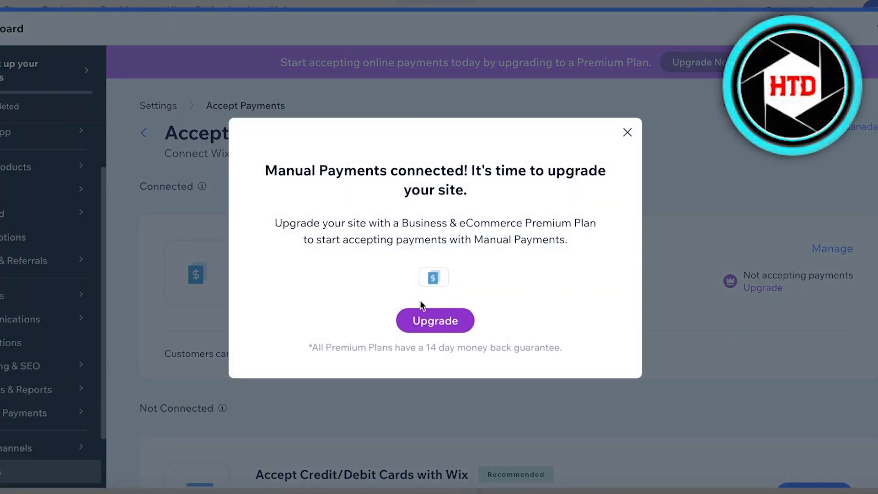
pyautogui.click(627, 132)
pyautogui.scroll(-3, 581, 247)
pyautogui.scroll(3, 581, 245)
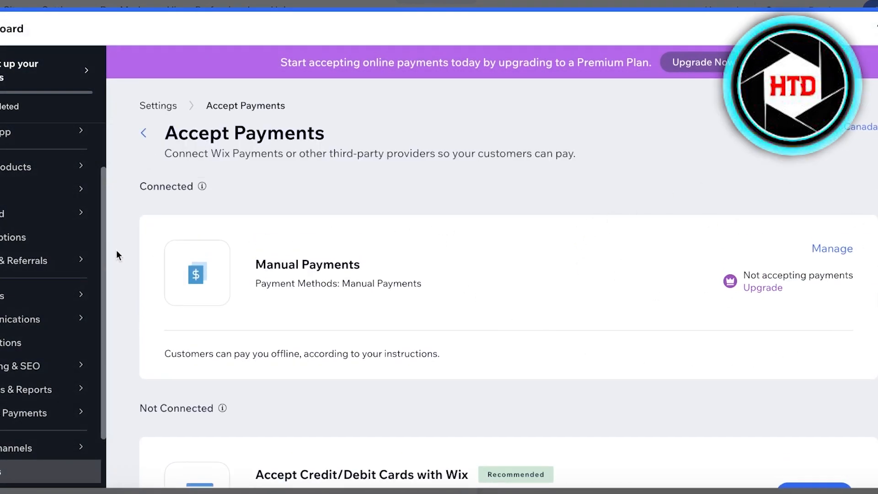
pyautogui.moveTo(69, 260)
pyautogui.moveTo(748, 277); pyautogui.dragTo(874, 277)
pyautogui.moveTo(734, 277); pyautogui.dragTo(815, 294)
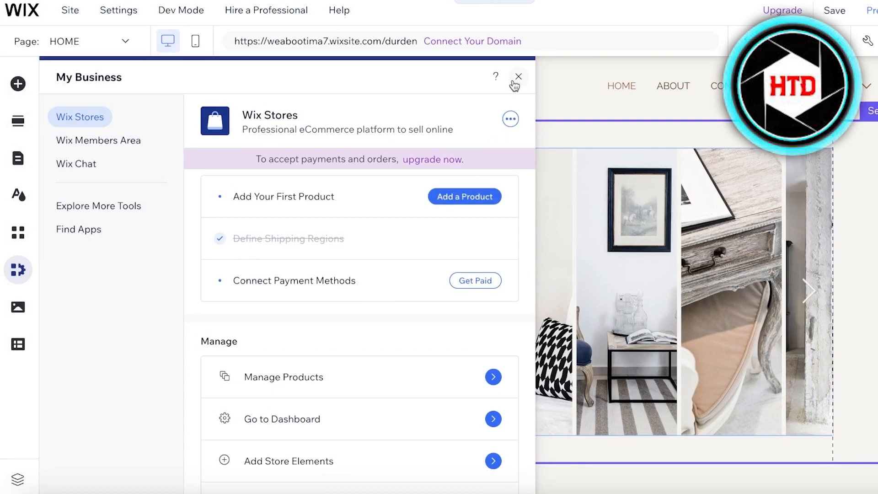
# - Close the My Business setup and view the store's Product Page and Category Page in the editor
pyautogui.click(517, 78)
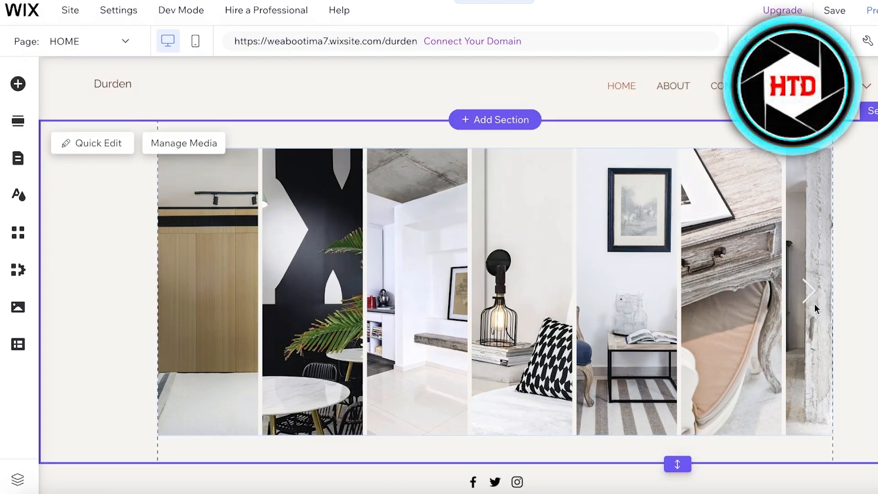
pyautogui.click(80, 43)
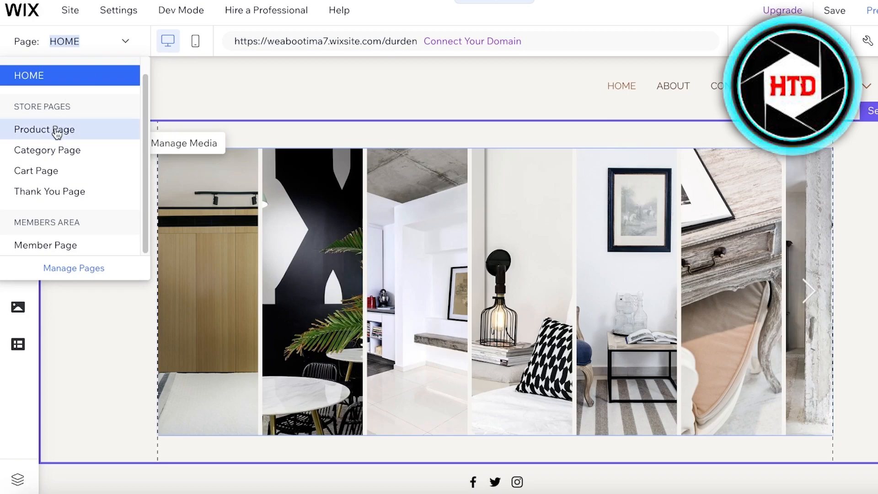
pyautogui.click(57, 130)
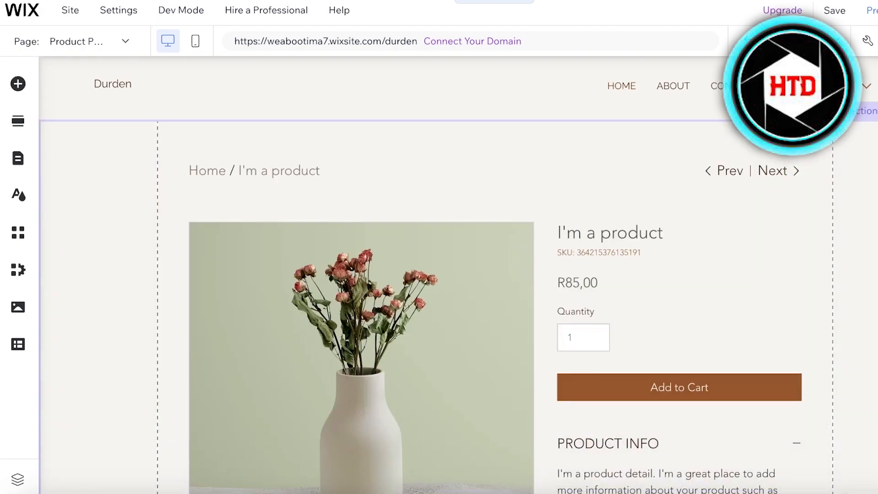
pyautogui.click(85, 44)
pyautogui.click(69, 163)
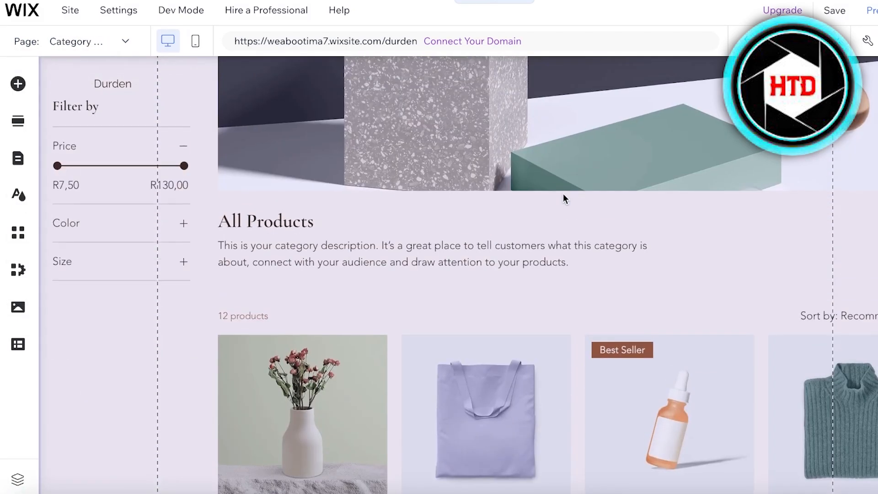
# - Look over the Category Page's filters, header image and product gallery, including in the zoomed-out page view
pyautogui.scroll(-5, 564, 194)
pyautogui.scroll(10, 564, 195)
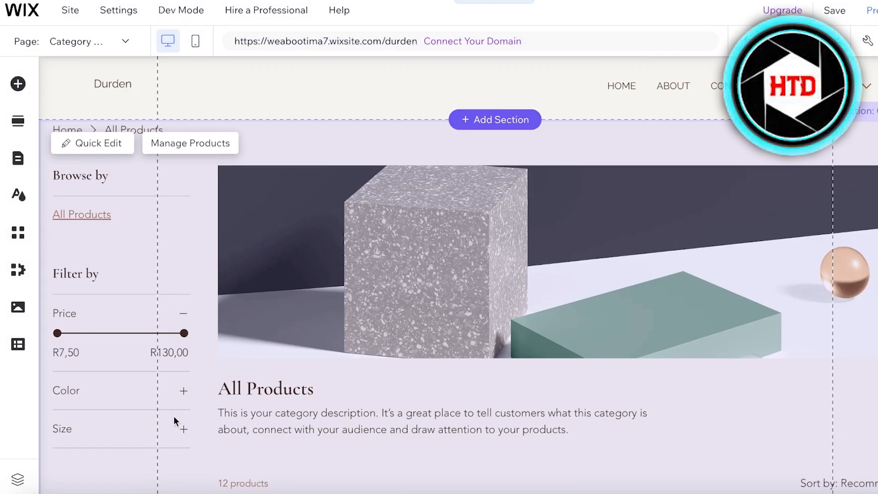
pyautogui.scroll(-4, 432, 384)
pyautogui.scroll(4, 429, 282)
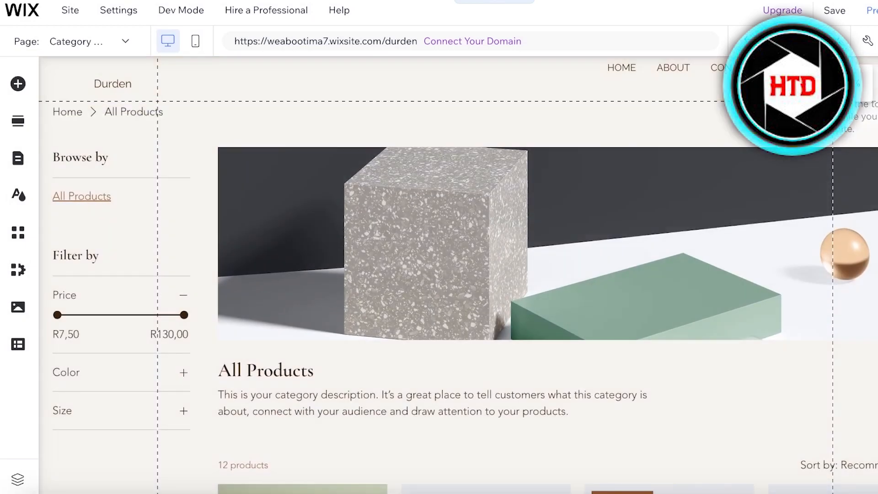
pyautogui.click(760, 41)
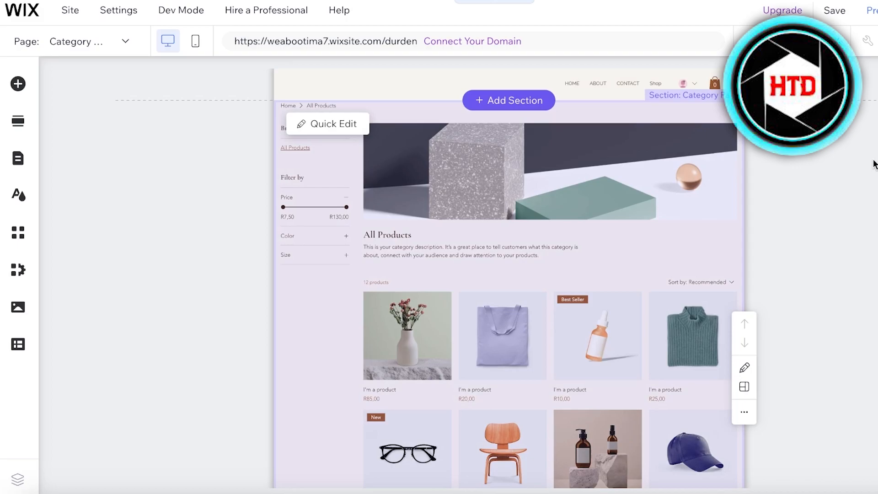
pyautogui.click(609, 156)
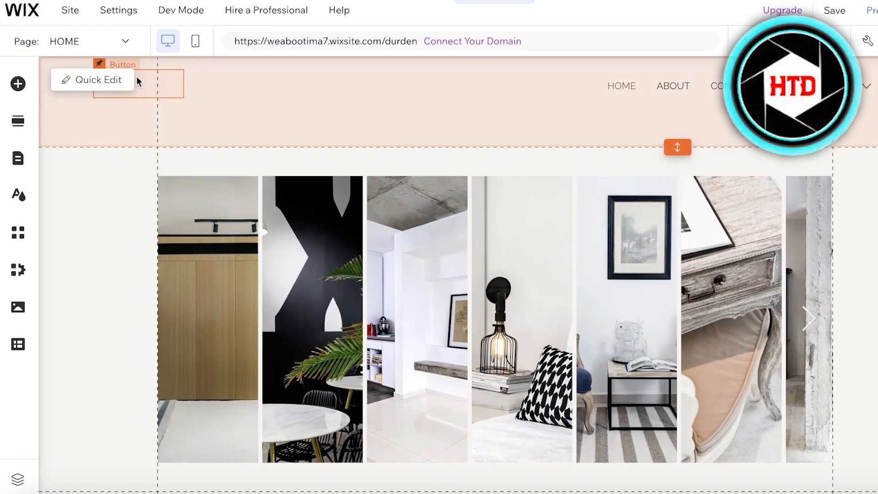
# - Switch from the HOME page to the Category Page and select its product gallery element
pyautogui.click(118, 39)
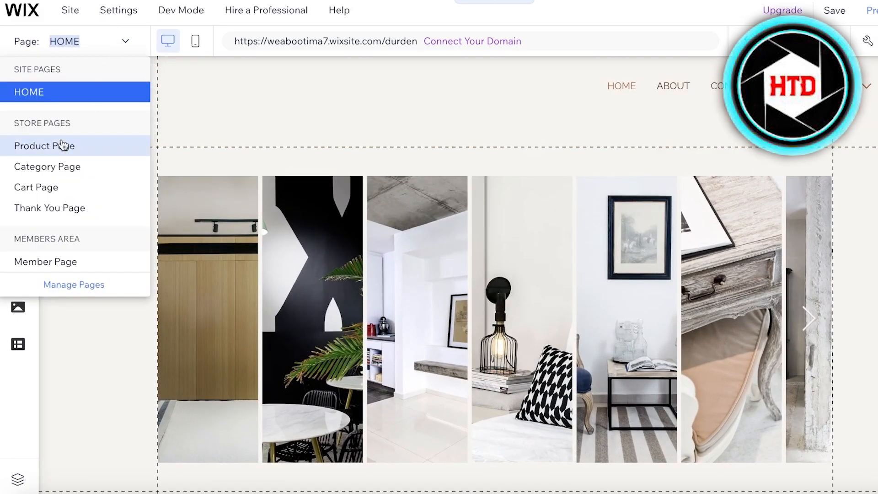
pyautogui.click(68, 166)
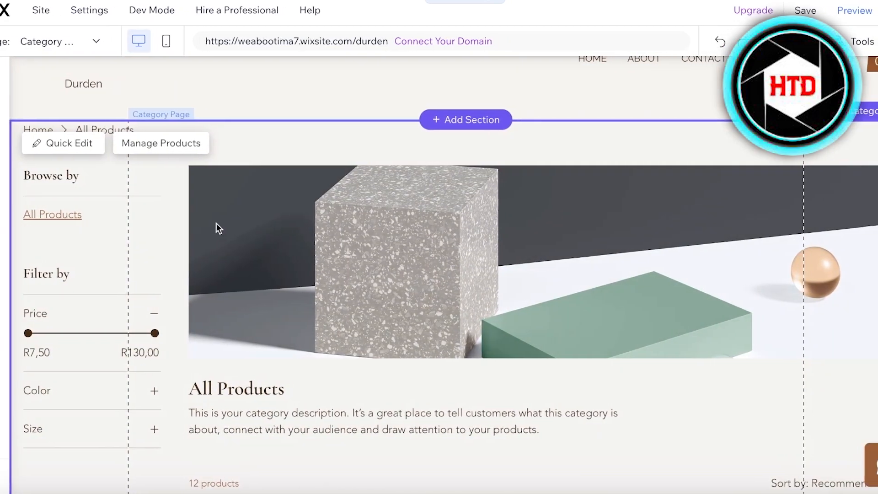
pyautogui.scroll(-3, 216, 223)
pyautogui.scroll(1, 105, 248)
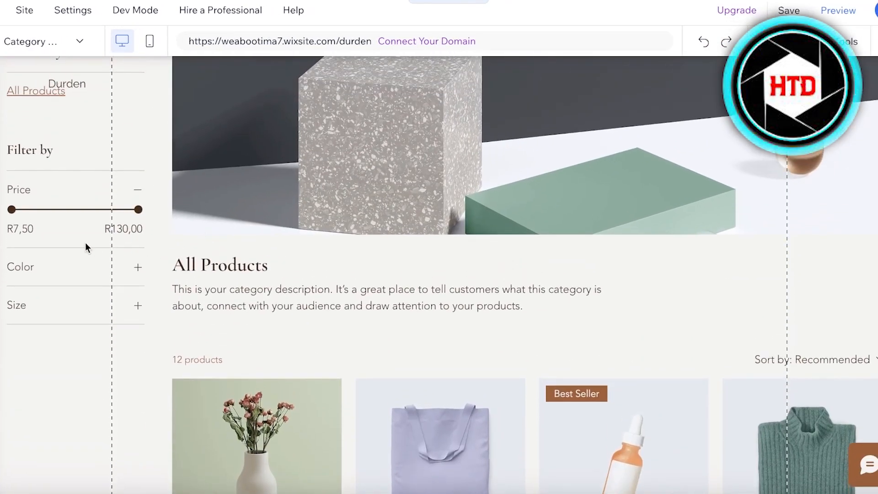
pyautogui.click(72, 204)
pyautogui.click(49, 208)
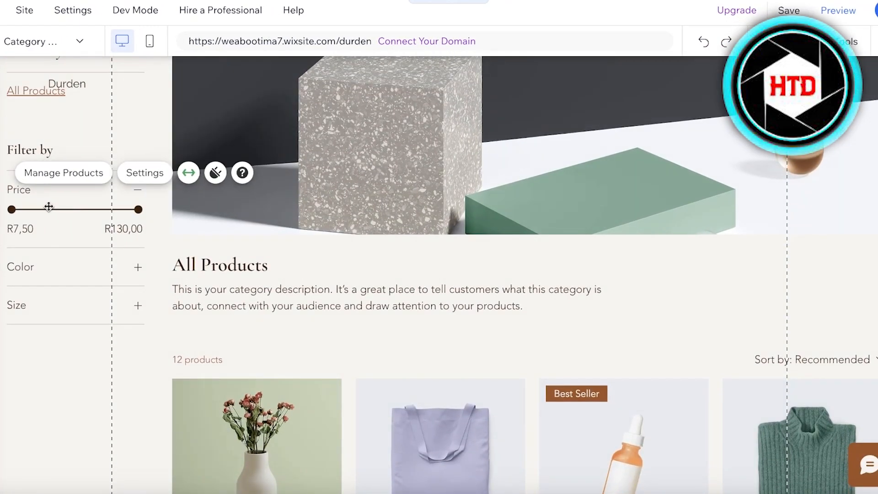
pyautogui.scroll(-12, 333, 248)
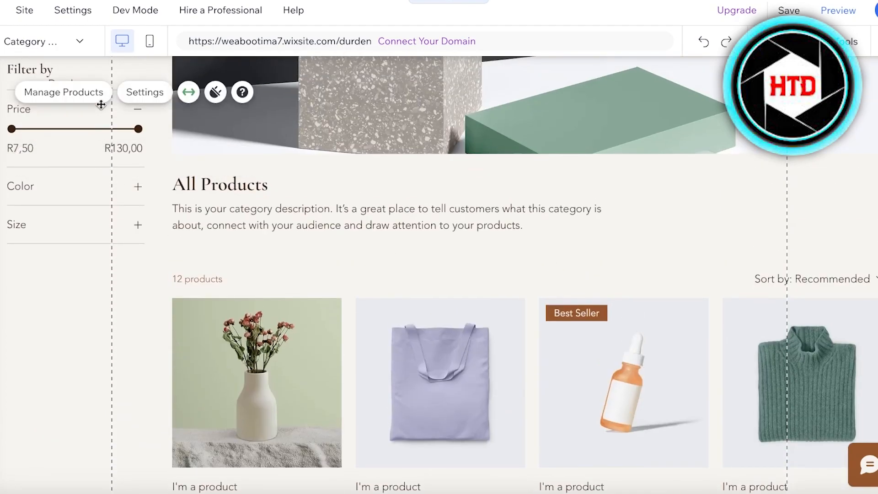
# - Open product management from the Category Page and delete all the sample products from the store
pyautogui.click(101, 92)
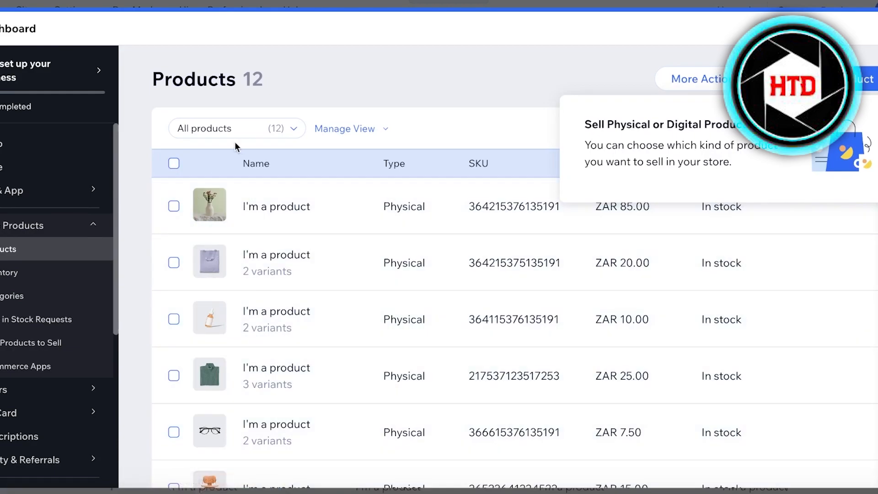
pyautogui.click(173, 163)
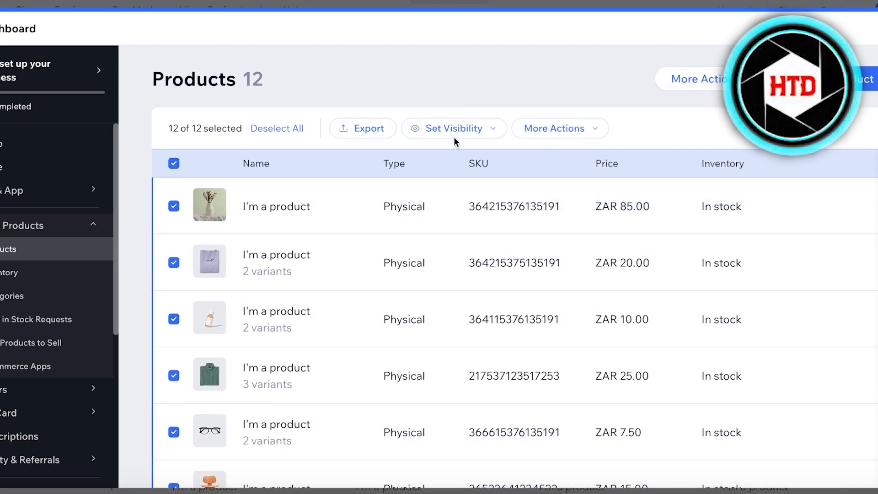
pyautogui.click(562, 129)
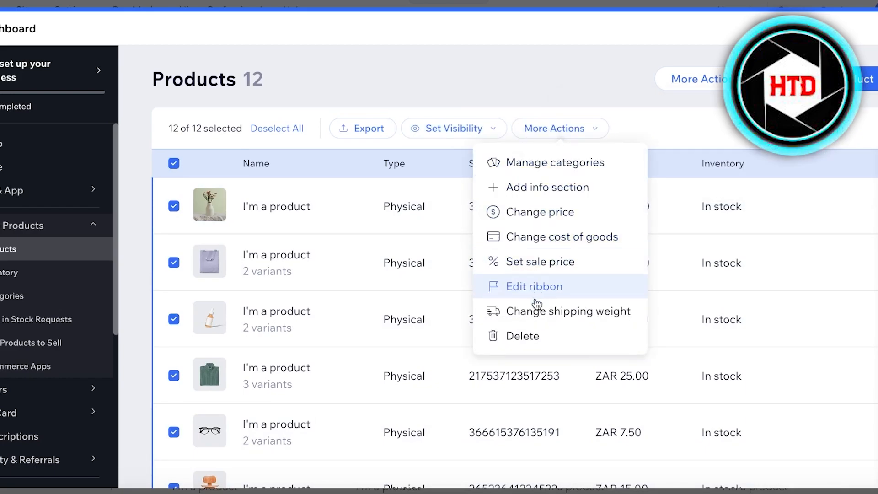
pyautogui.click(524, 336)
pyautogui.click(610, 326)
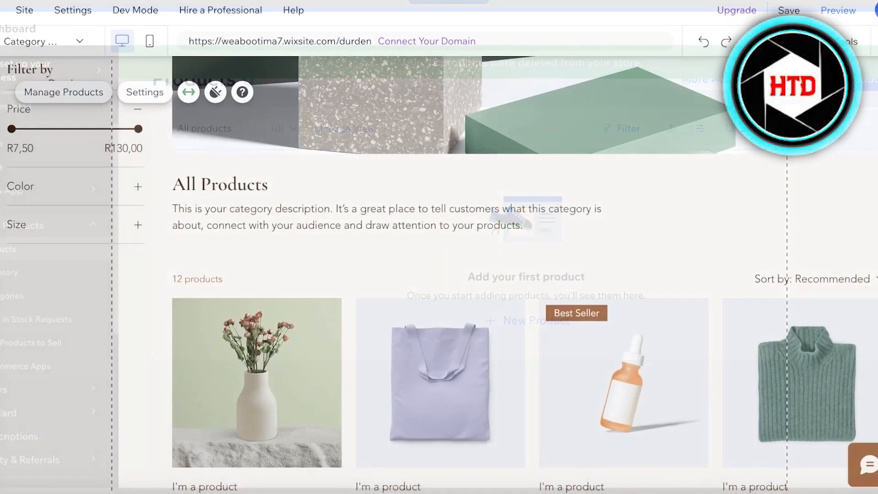
# - Open the Category Page settings and review the displayed elements, image hover effect and View More Products options
pyautogui.scroll(4, 700, 270)
pyautogui.scroll(2, 700, 269)
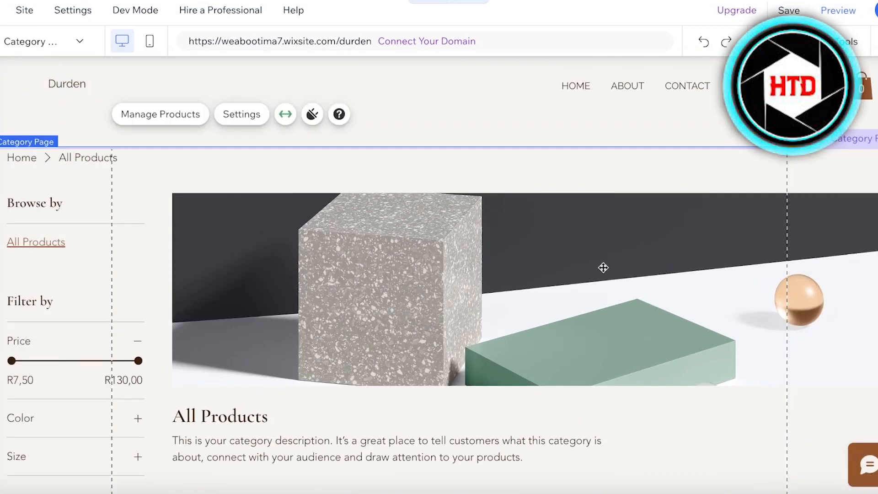
pyautogui.click(238, 115)
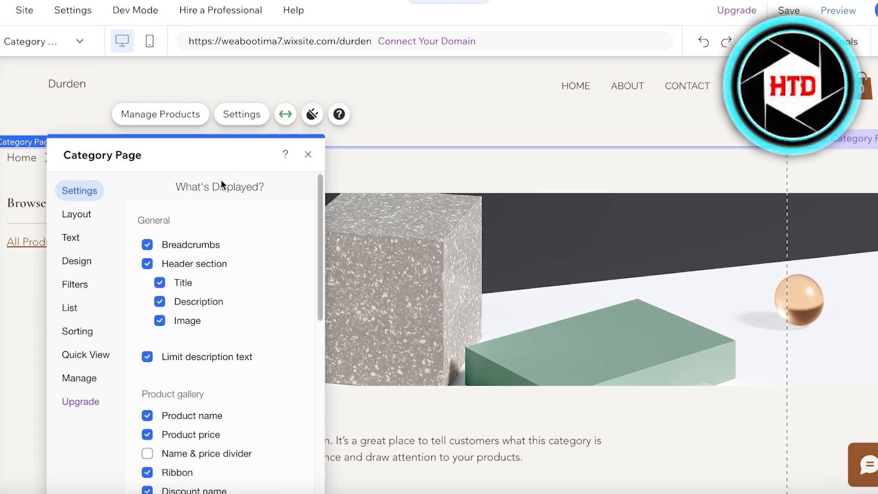
pyautogui.scroll(-1, 207, 242)
pyautogui.scroll(-10, 206, 242)
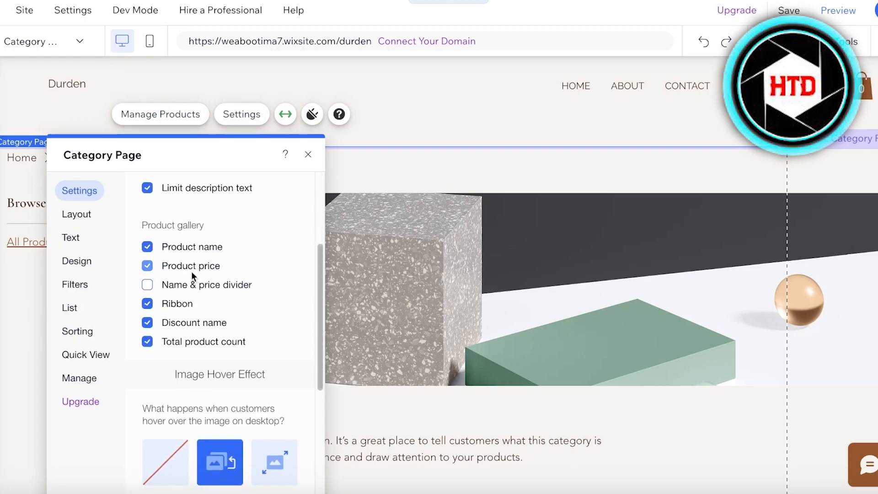
pyautogui.scroll(3, 201, 274)
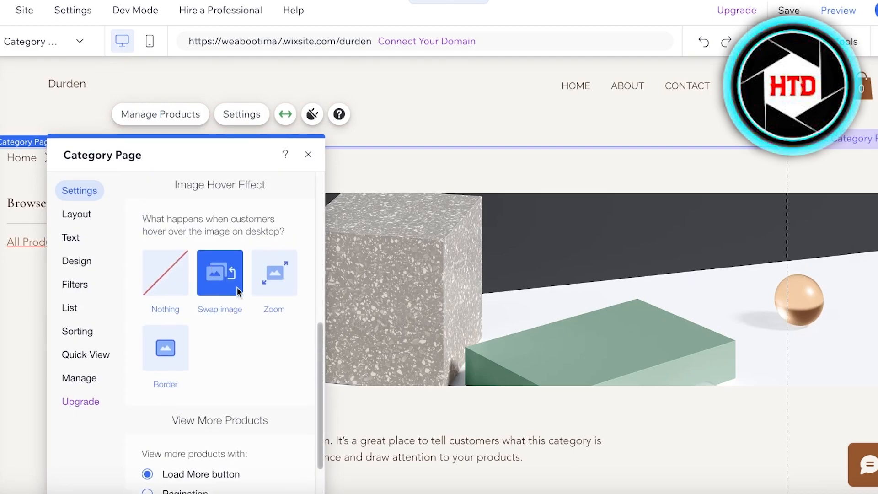
pyautogui.scroll(-3, 235, 317)
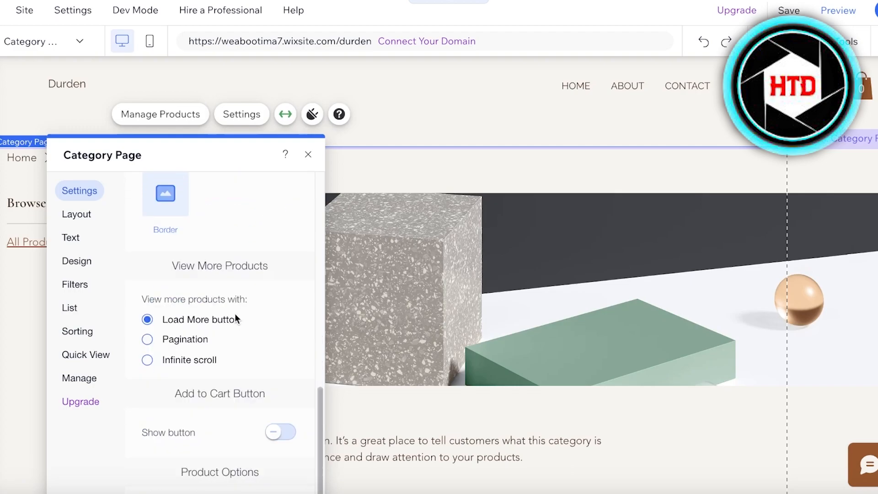
# - In the Category Page's layout settings, set the gallery's product display style to the framed card with info below the image
pyautogui.click(89, 215)
pyautogui.scroll(3, 188, 302)
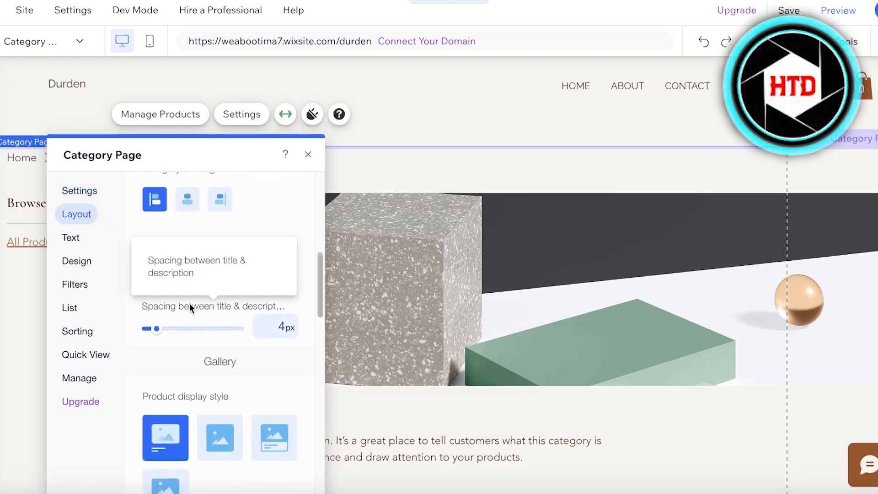
pyautogui.scroll(5, 172, 249)
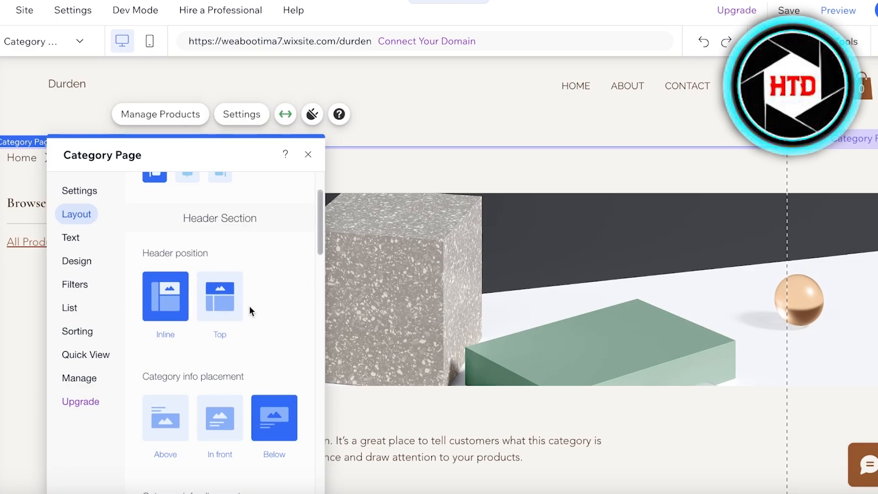
pyautogui.scroll(2, 247, 308)
pyautogui.scroll(-8, 197, 247)
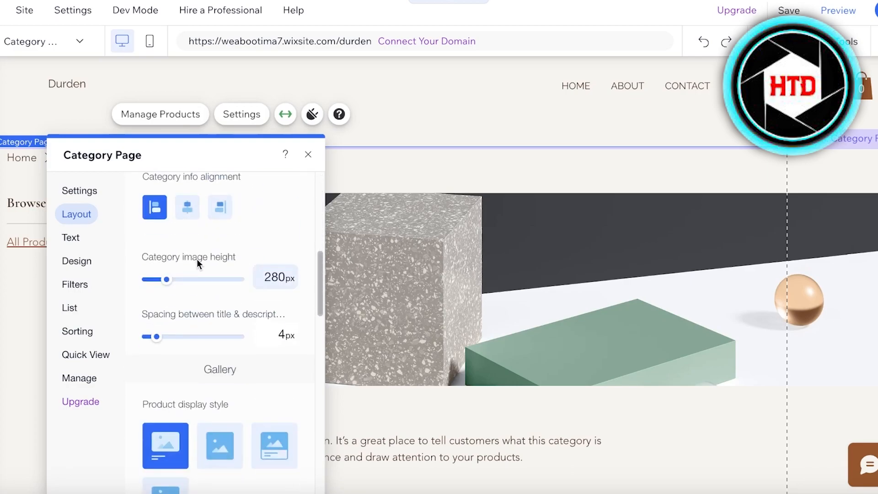
pyautogui.scroll(-3, 197, 259)
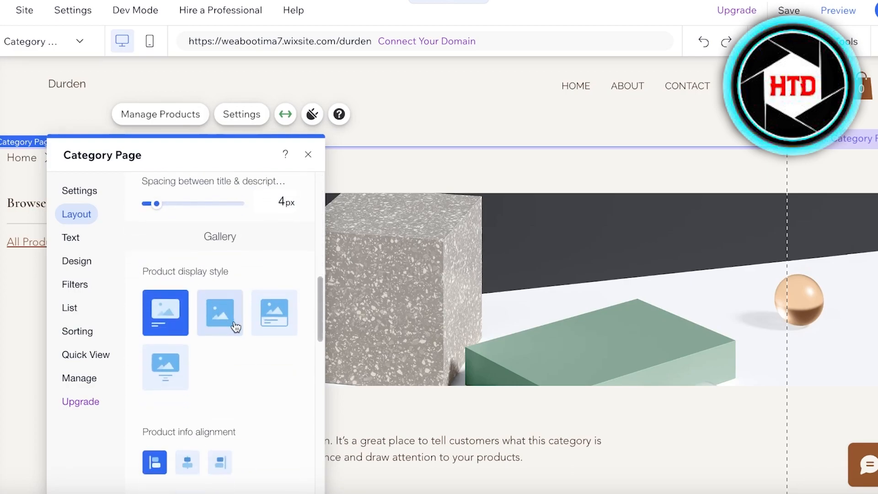
pyautogui.click(284, 318)
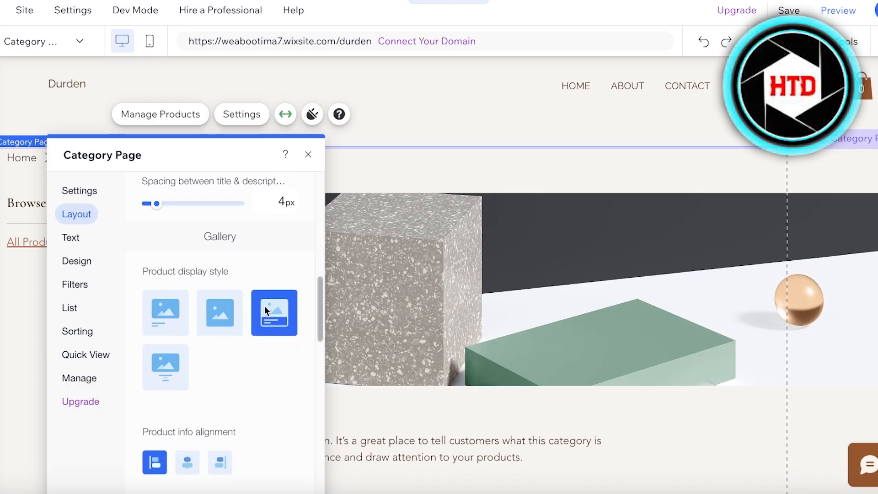
# - Review the remaining gallery layout options, such as grid behavior, spacing and image ratio, and close the Category Page settings
pyautogui.scroll(-5, 277, 316)
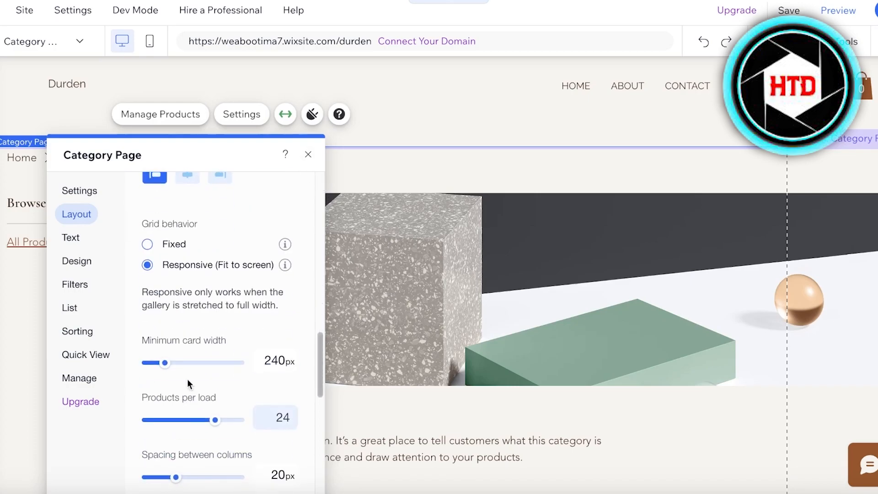
pyautogui.scroll(-6, 193, 315)
pyautogui.scroll(-8, 254, 289)
pyautogui.scroll(4, 254, 278)
pyautogui.scroll(-3, 176, 288)
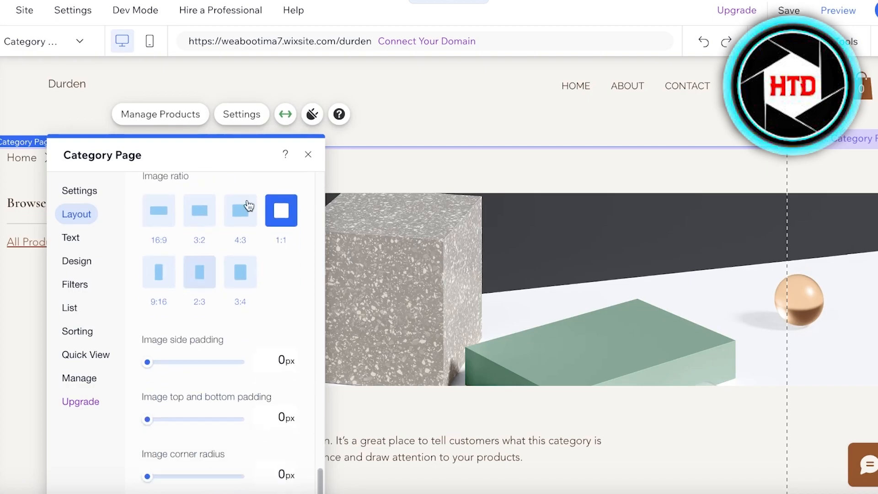
pyautogui.click(308, 154)
pyautogui.scroll(-5, 415, 252)
pyautogui.scroll(5, 402, 229)
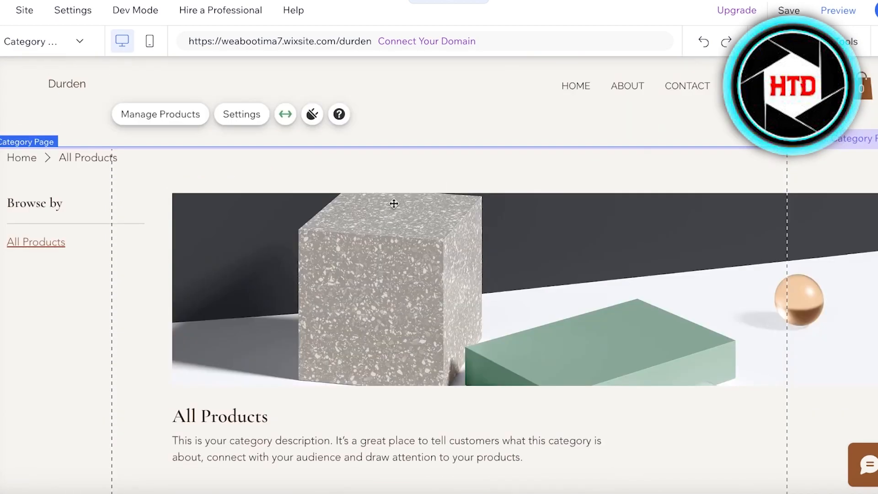
# - Open product management from the Category Page and start a new physical product
pyautogui.scroll(-3, 396, 207)
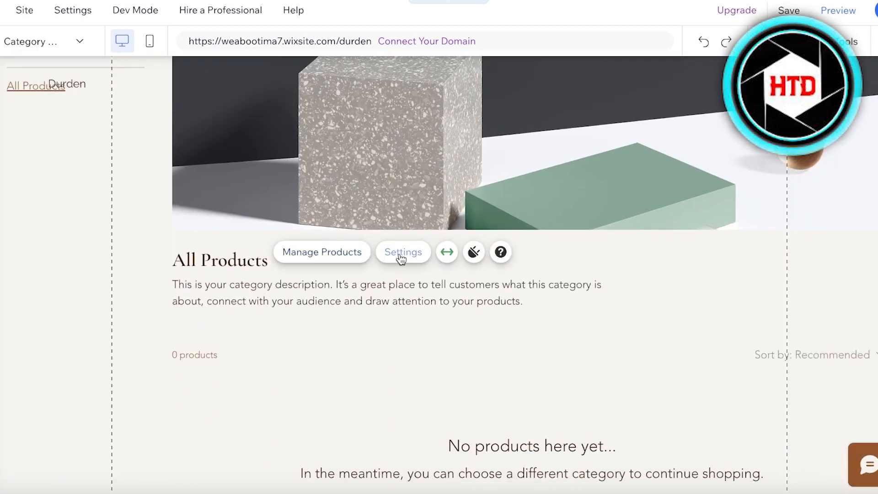
pyautogui.doubleClick(399, 298)
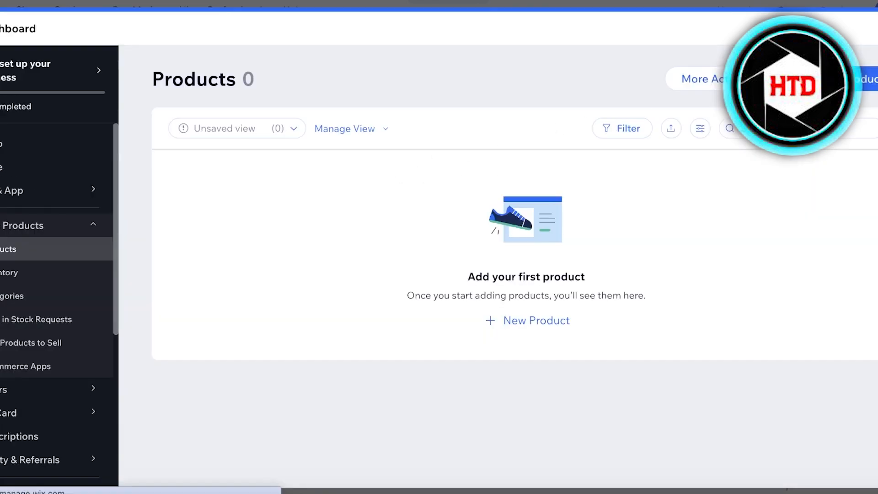
pyautogui.click(870, 78)
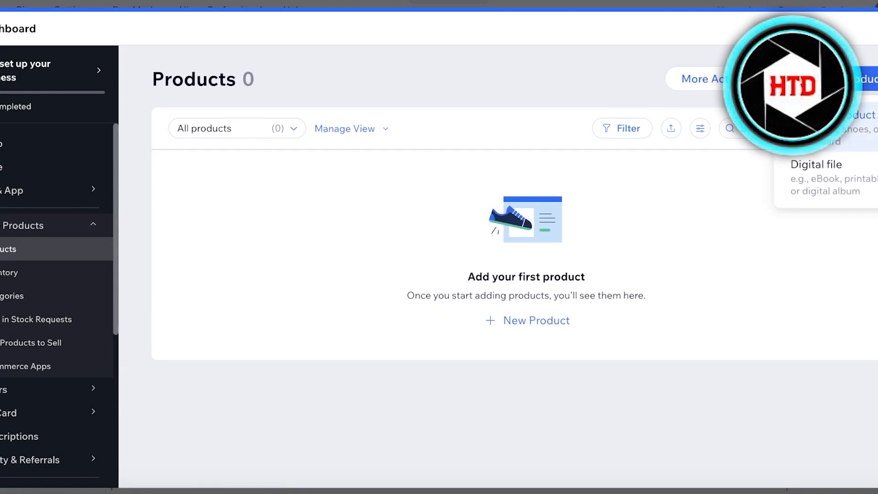
pyautogui.click(856, 118)
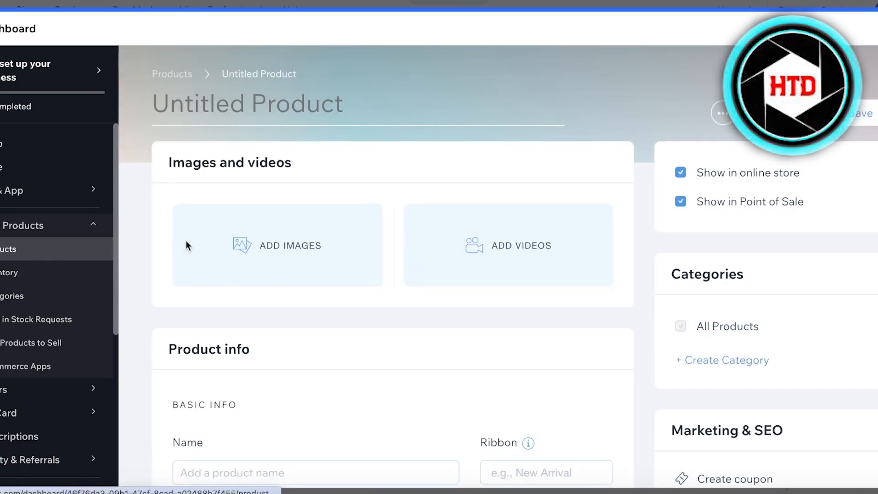
pyautogui.scroll(-2, 468, 139)
pyautogui.scroll(2, 468, 138)
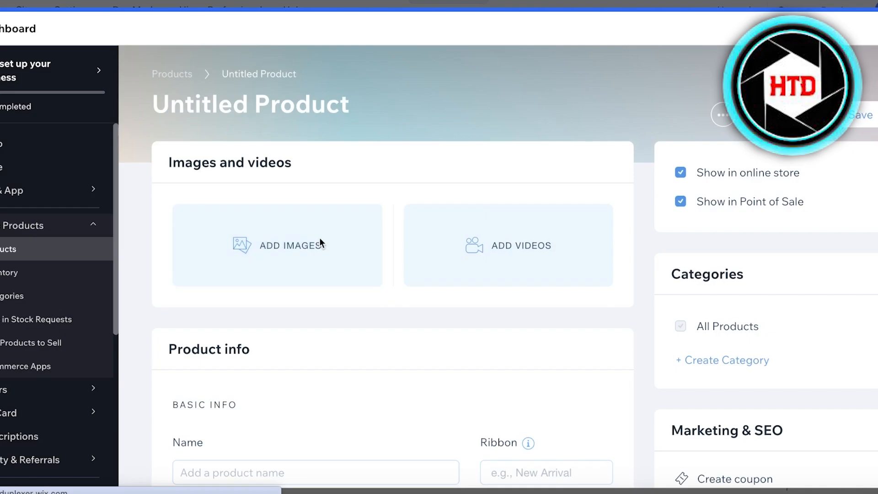
# - Upload the DINIDORCHESTER handbag .webp image from the computer's Desktop folder to the site files for the new product
pyautogui.click(257, 246)
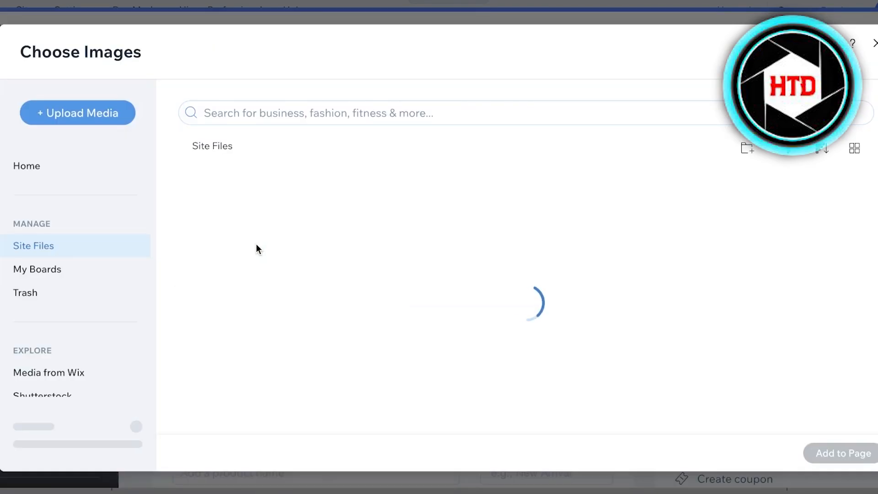
pyautogui.click(95, 115)
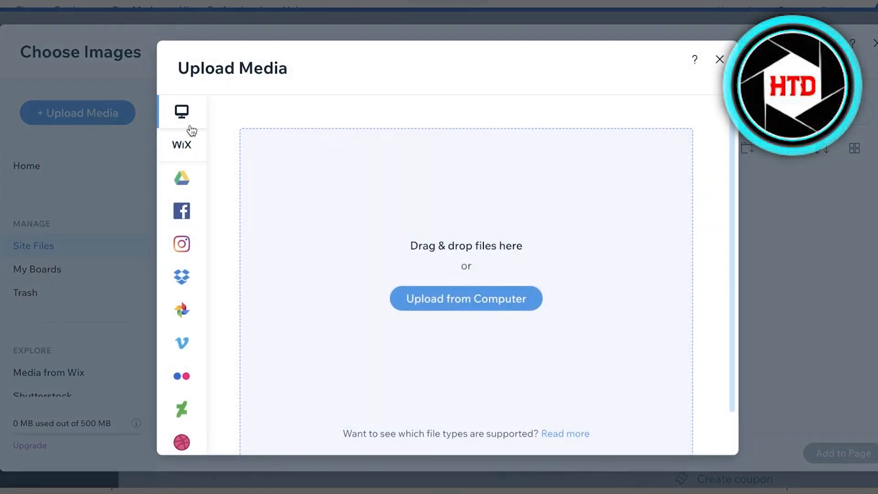
pyautogui.click(471, 310)
pyautogui.click(201, 156)
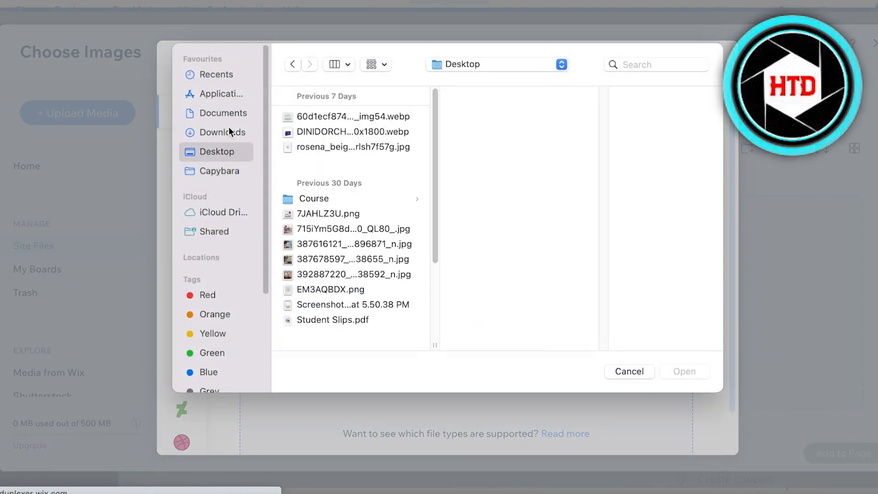
pyautogui.click(312, 129)
pyautogui.click(701, 374)
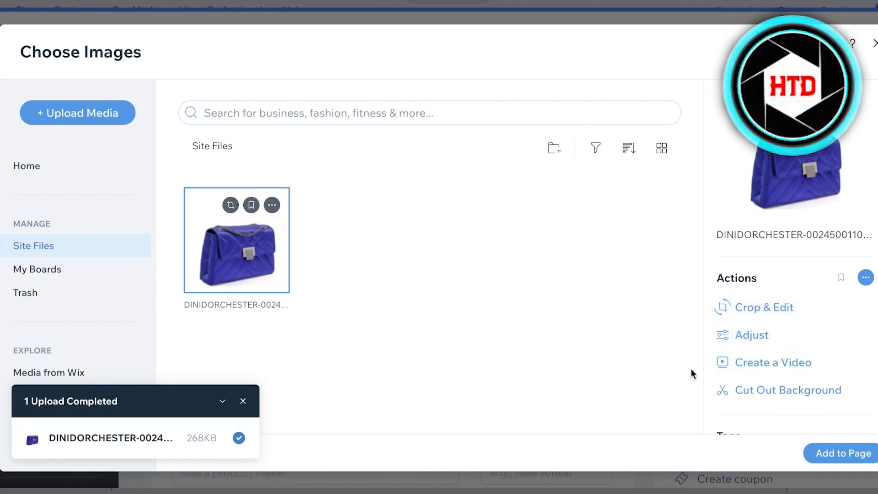
# - Add the uploaded handbag image to the new product and name the product Inky Bag
pyautogui.click(813, 454)
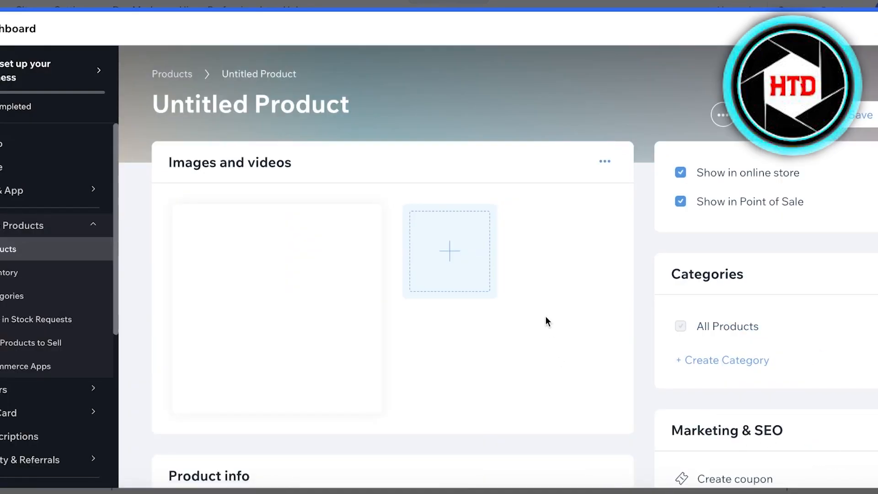
pyautogui.click(291, 111)
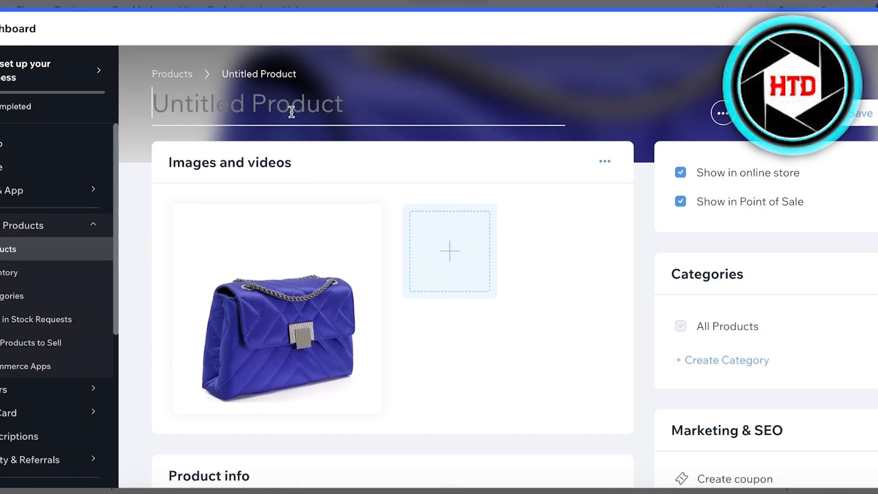
pyautogui.press('BackSpace')
pyautogui.write('Inky Bag')
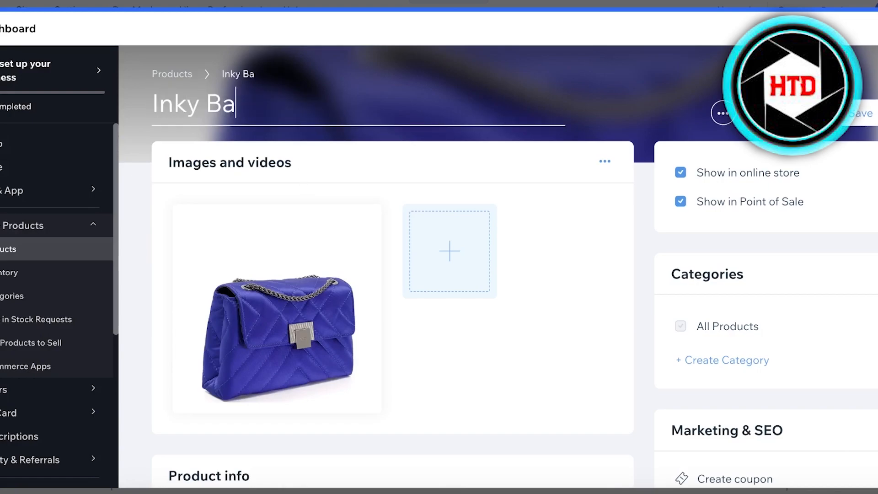
# - Add a New Arrival ribbon to the Inky Bag's basic product info
pyautogui.scroll(-1, 312, 182)
pyautogui.scroll(-4, 314, 187)
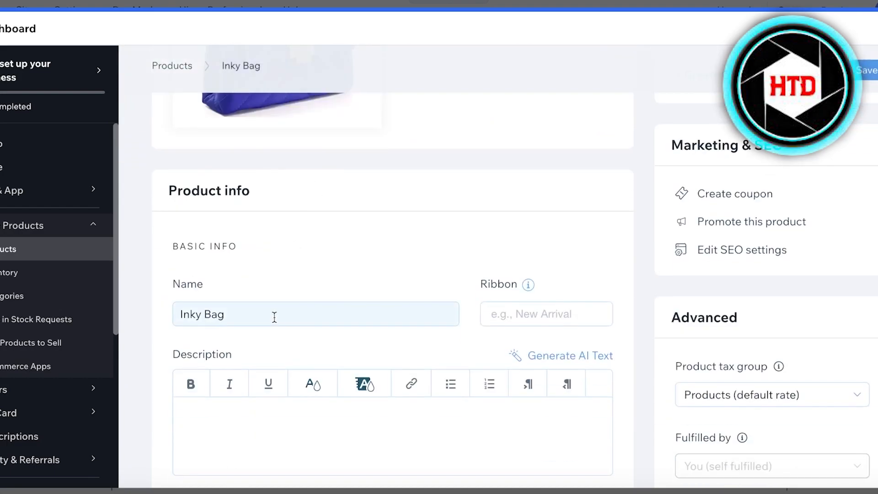
pyautogui.scroll(-3, 343, 302)
pyautogui.click(534, 172)
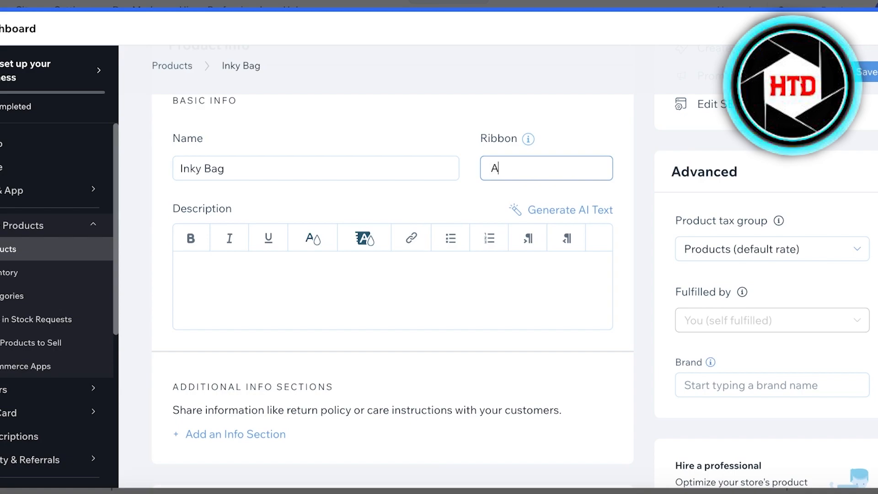
pyautogui.write('New Arriv')
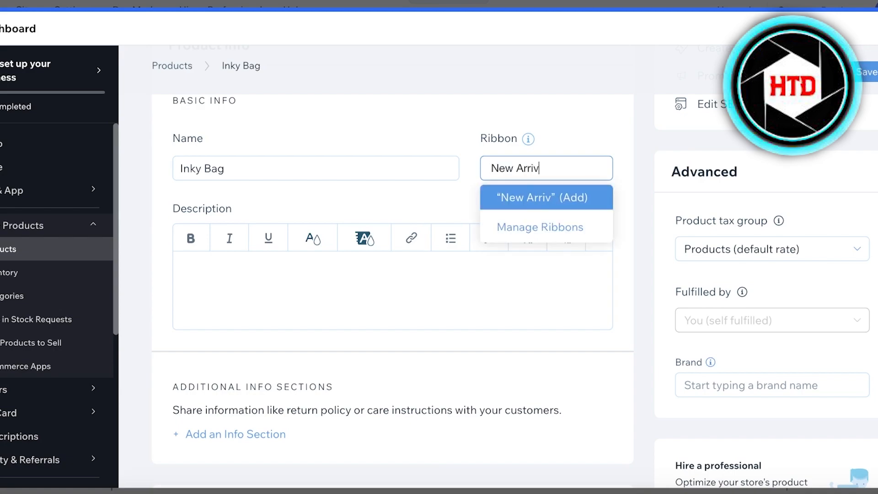
pyautogui.write('al')
pyautogui.press('Return')
pyautogui.click(486, 301)
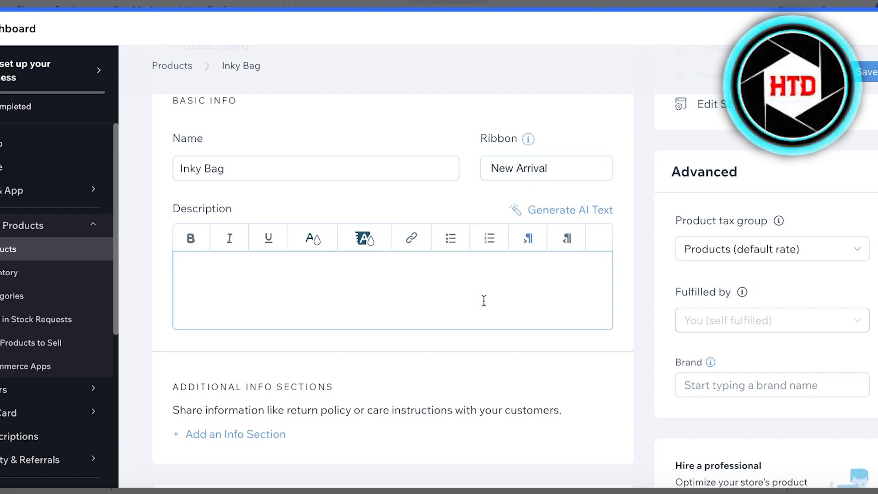
# - Create a Crossbody Bags category and assign the Inky Bag to it
pyautogui.scroll(7, 505, 309)
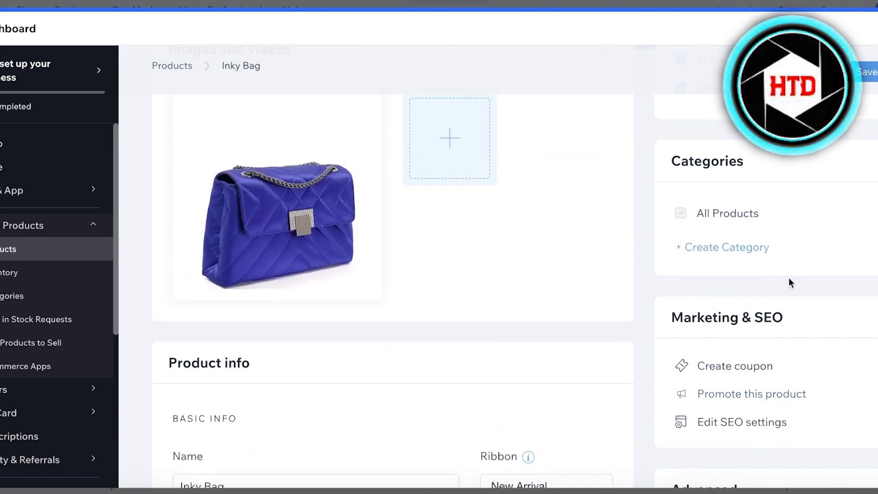
pyautogui.scroll(4, 790, 304)
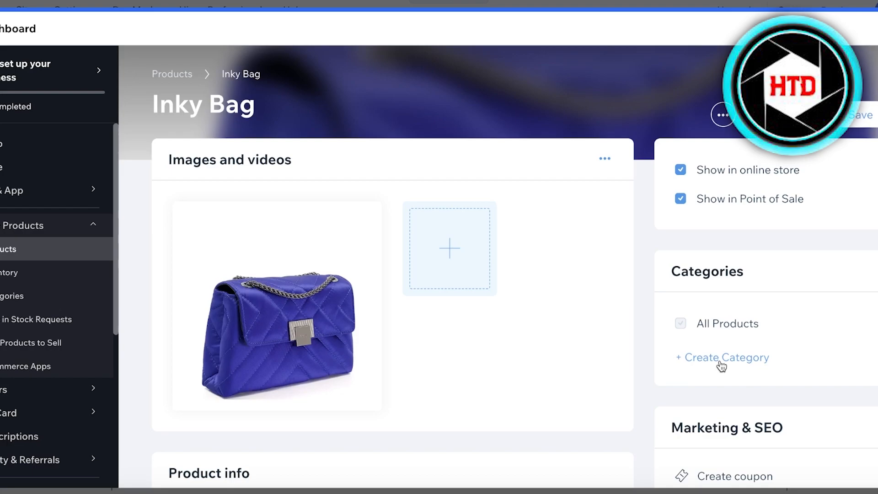
pyautogui.click(722, 363)
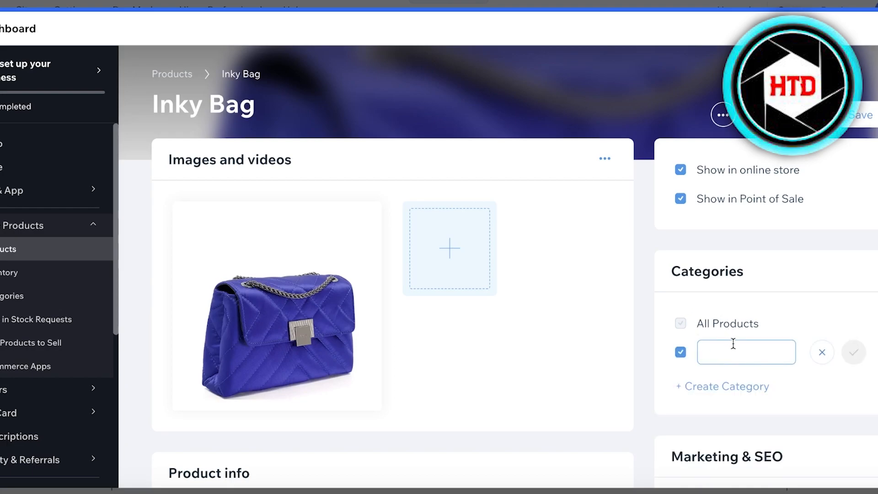
pyautogui.write('Crossbody Bags')
pyautogui.press('Return')
# - Create a Tote Bags category and leave the Inky Bag unassigned from it
pyautogui.click(713, 386)
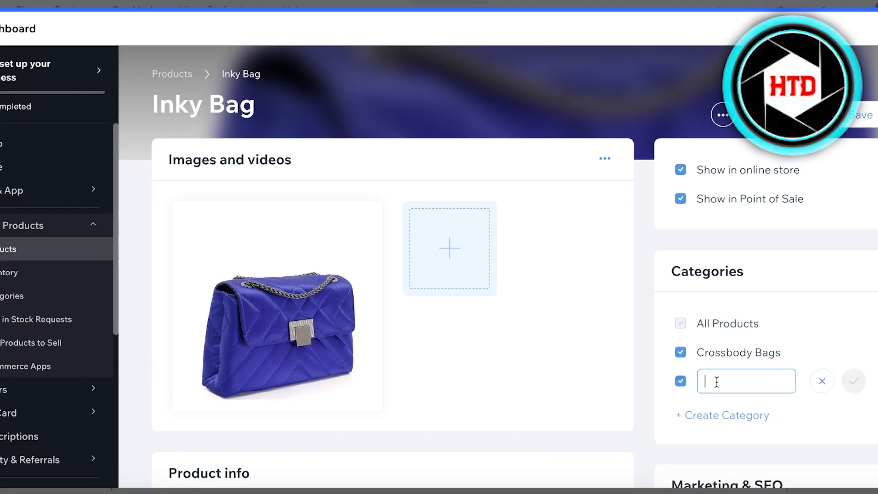
pyautogui.write('Tote Bg')
pyautogui.press('BackSpace')
pyautogui.write('ags')
pyautogui.press('Return')
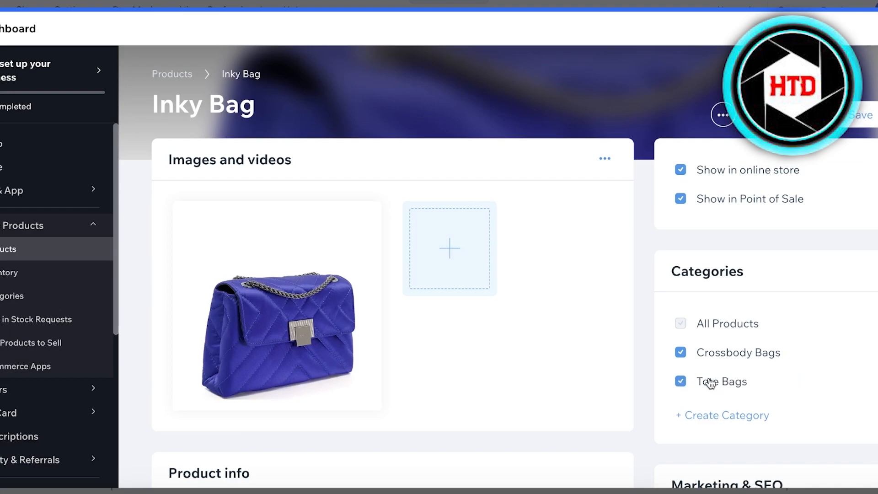
pyautogui.click(680, 382)
# - Review the product's marketing and SEO options and its advanced settings for tax group, fulfillment and brand
pyautogui.scroll(-7, 775, 412)
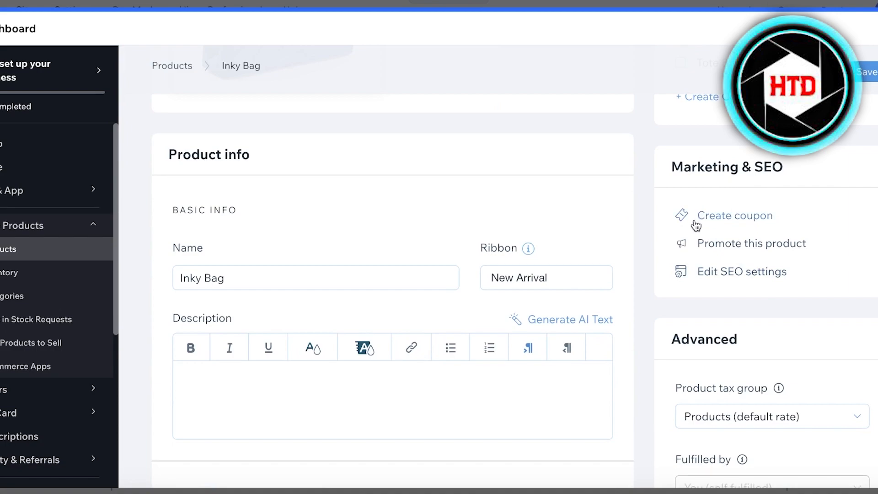
pyautogui.scroll(-1, 723, 243)
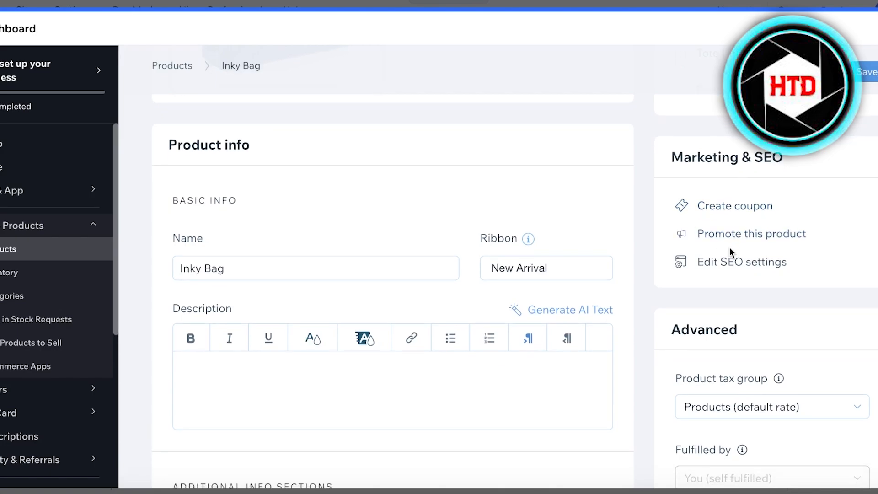
pyautogui.scroll(-1, 677, 265)
pyautogui.scroll(-5, 663, 293)
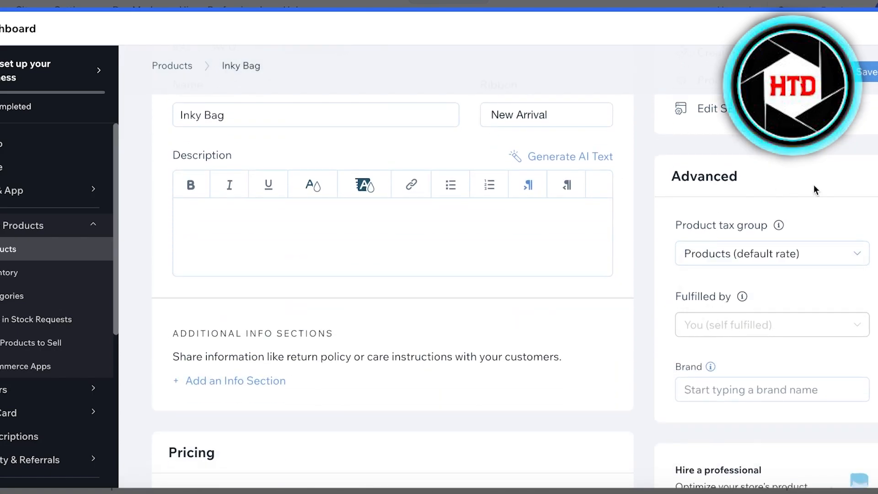
pyautogui.scroll(3, 778, 258)
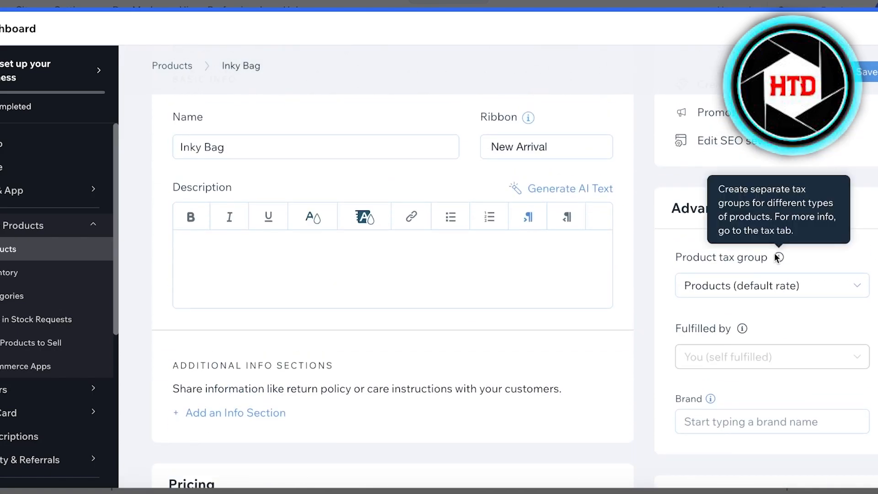
pyautogui.scroll(-3, 514, 284)
pyautogui.scroll(-1, 705, 267)
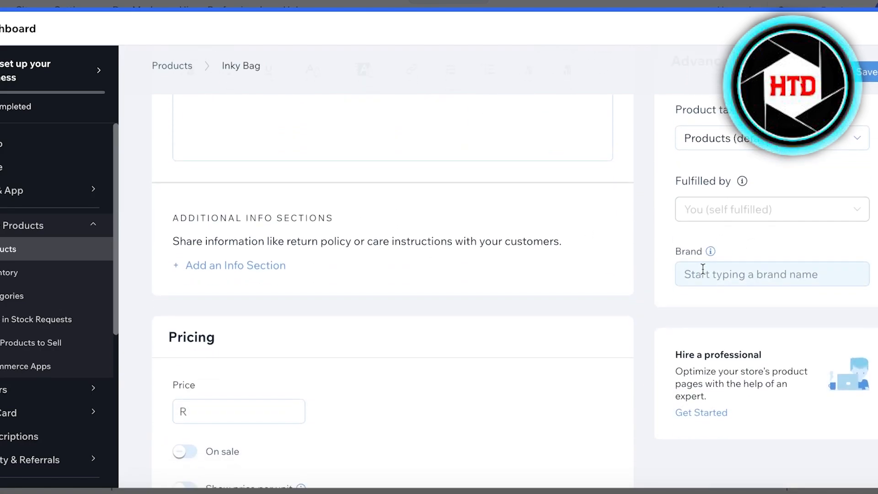
pyautogui.click(703, 273)
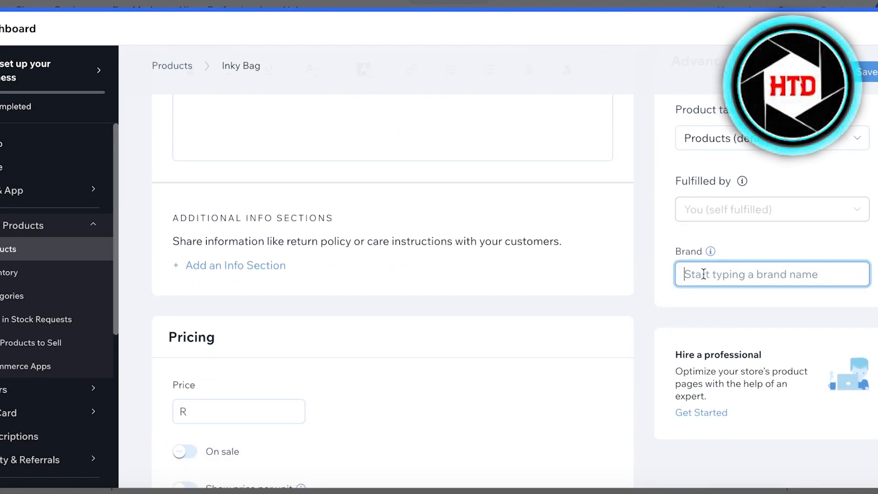
pyautogui.scroll(10, 480, 237)
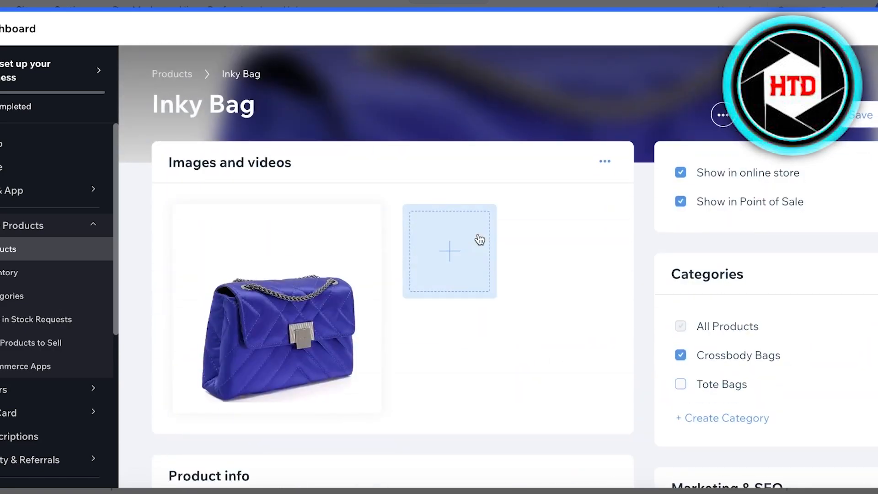
pyautogui.scroll(-8, 568, 219)
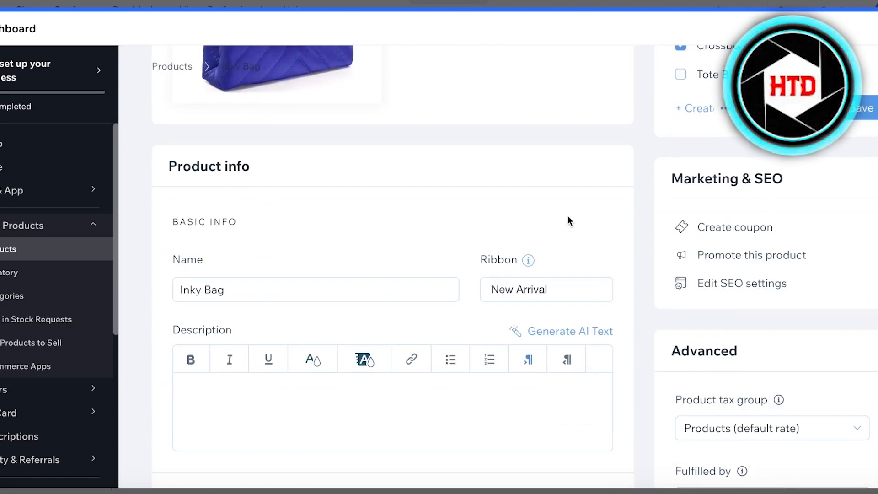
pyautogui.scroll(-2, 577, 272)
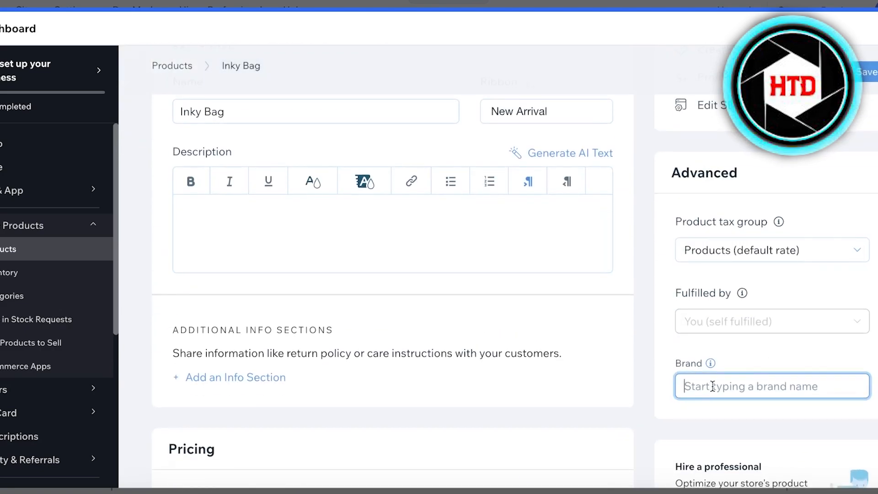
# - Set the Inky Bag's price to R 345
pyautogui.scroll(-6, 695, 375)
pyautogui.scroll(-1, 264, 258)
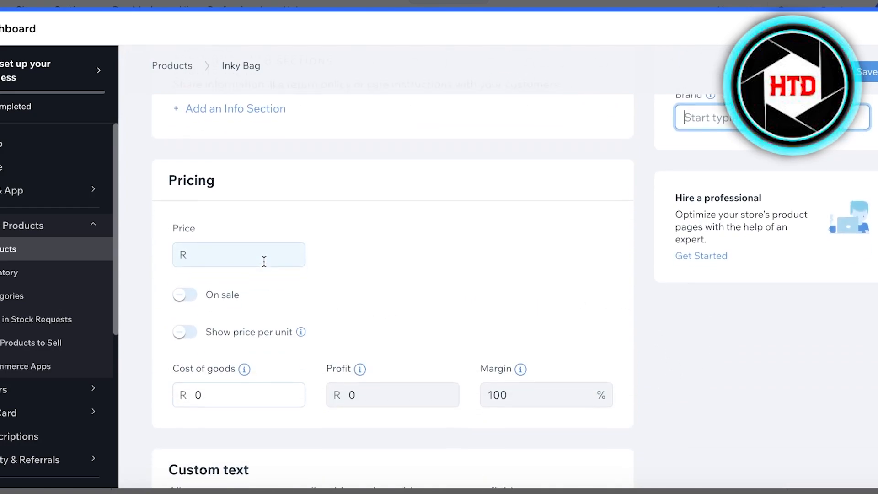
pyautogui.click(256, 245)
pyautogui.write('345')
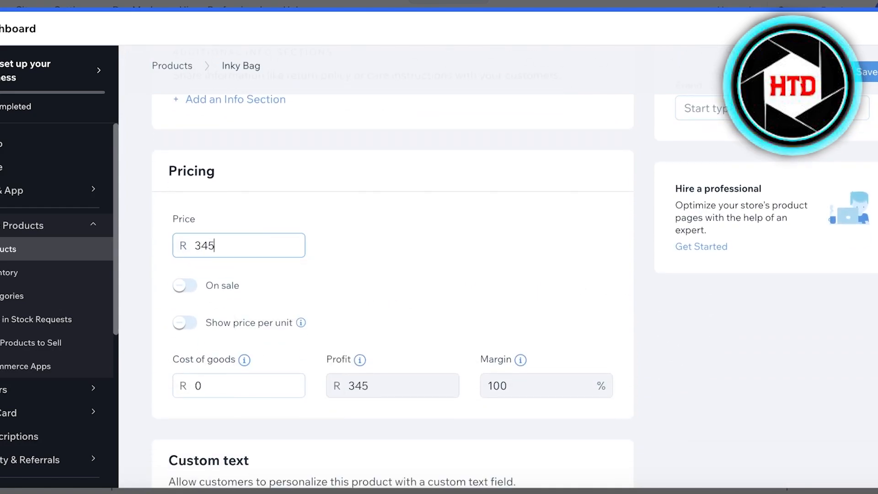
pyautogui.click(437, 265)
# - Put the Inky Bag on sale with a 50% discount
pyautogui.click(184, 287)
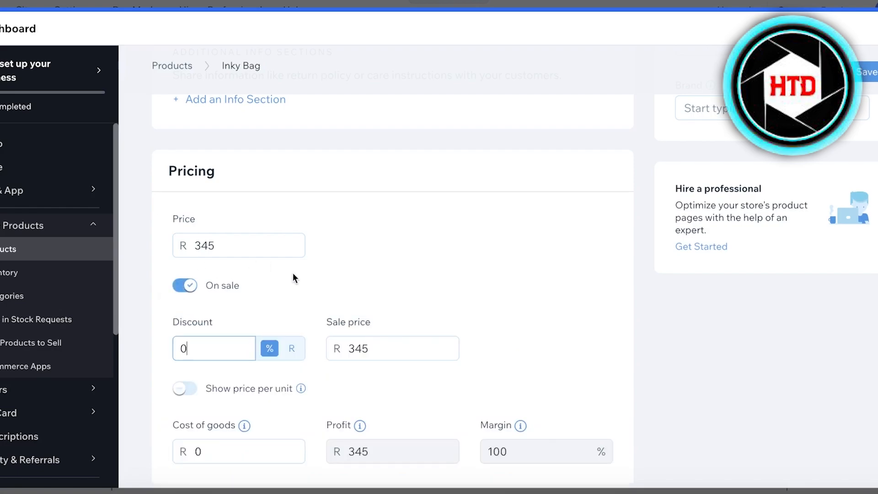
pyautogui.scroll(-3, 275, 284)
pyautogui.write('10')
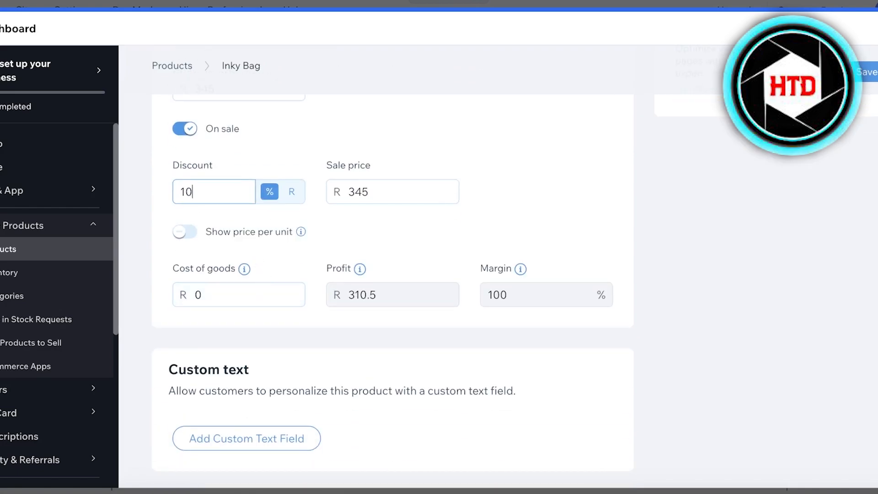
pyautogui.scroll(2, 355, 208)
pyautogui.click(276, 198)
pyautogui.doubleClick(237, 282)
pyautogui.write('50')
pyautogui.click(419, 244)
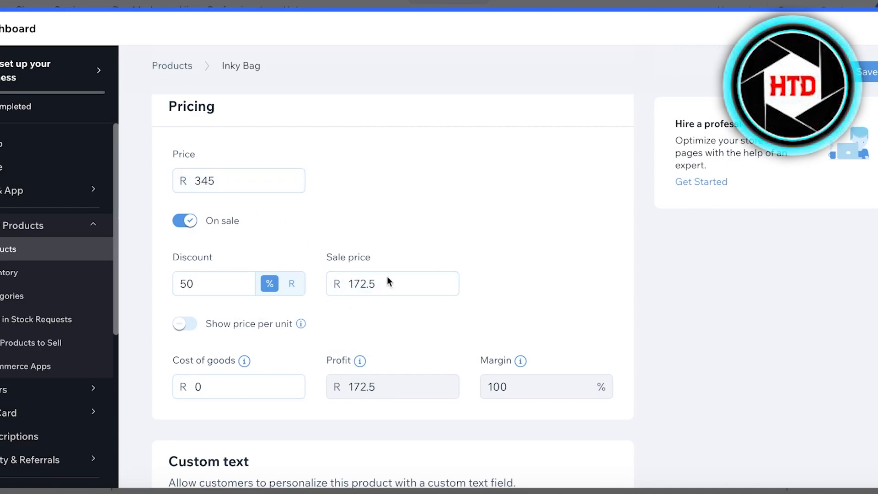
# - Turn on inventory tracking for the Inky Bag with a stock of 100 and set its SKU to 345
pyautogui.scroll(-6, 212, 210)
pyautogui.scroll(1, 219, 214)
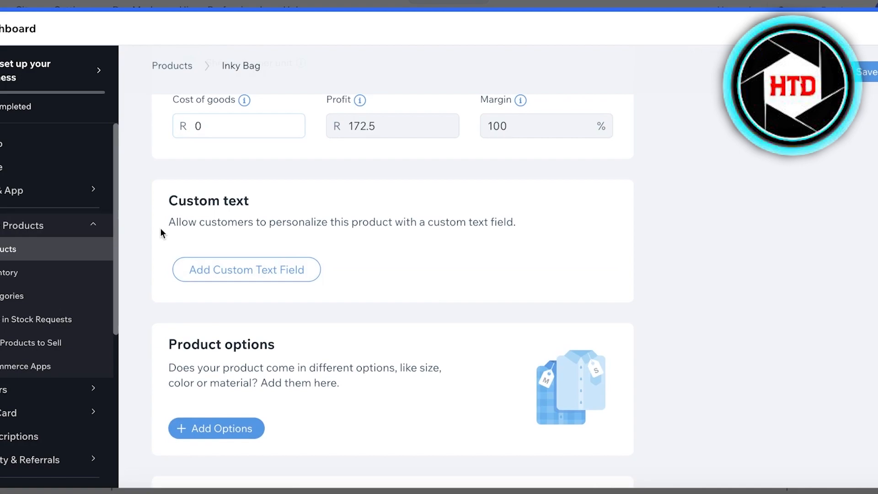
pyautogui.scroll(-1, 245, 280)
pyautogui.scroll(2, 478, 284)
pyautogui.scroll(-4, 336, 328)
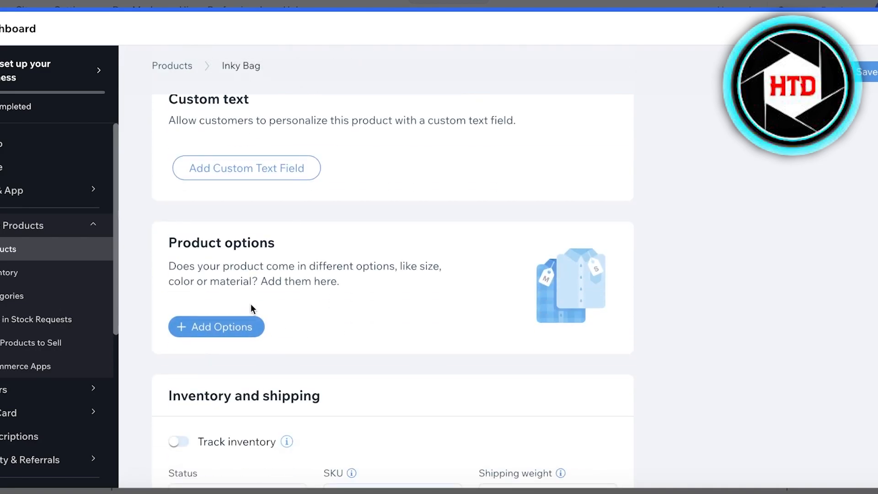
pyautogui.scroll(-5, 253, 303)
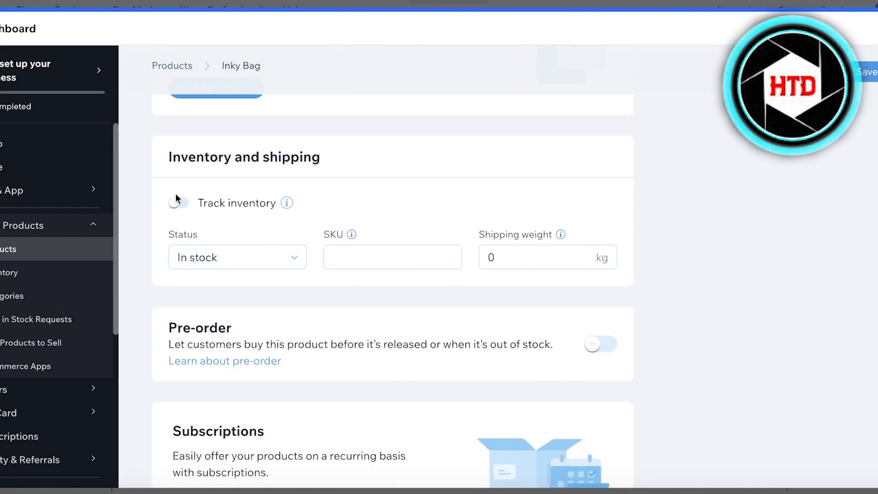
pyautogui.click(176, 201)
pyautogui.click(204, 262)
pyautogui.write('100')
pyautogui.click(360, 260)
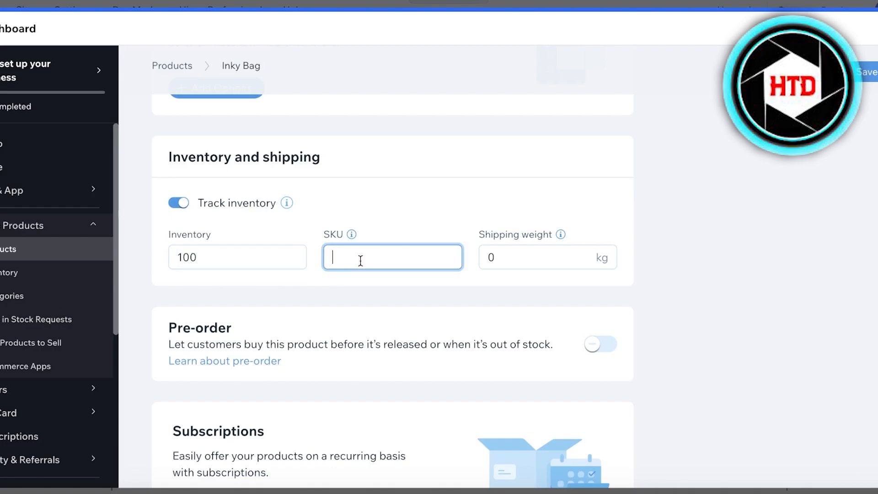
pyautogui.click(566, 228)
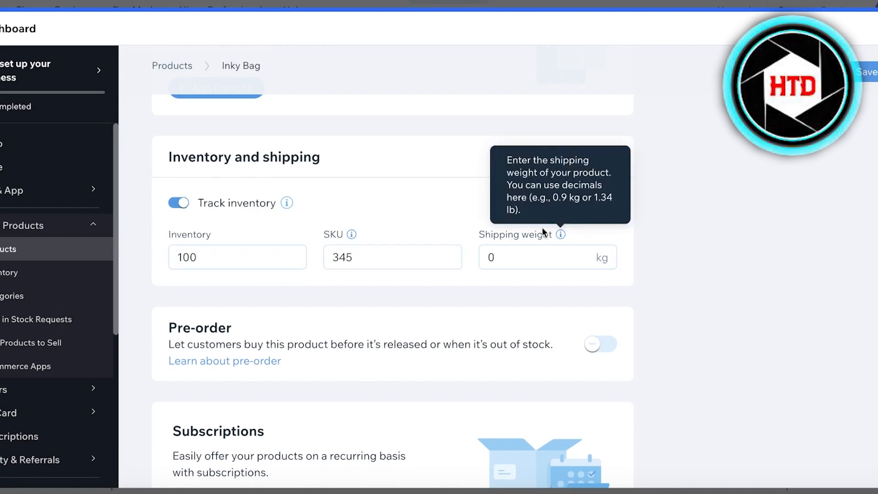
# - Save the Inky Bag product, save the site and dismiss the site-saved dialog
pyautogui.scroll(-3, 387, 197)
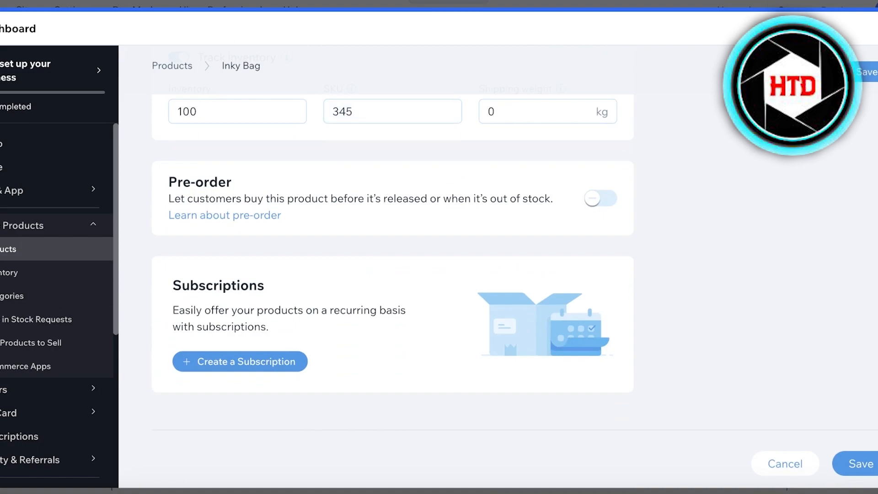
pyautogui.click(862, 465)
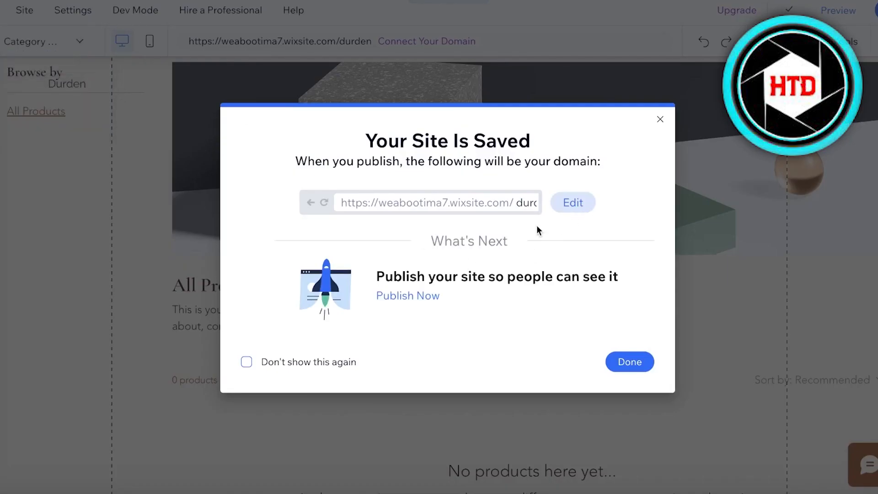
pyautogui.click(635, 362)
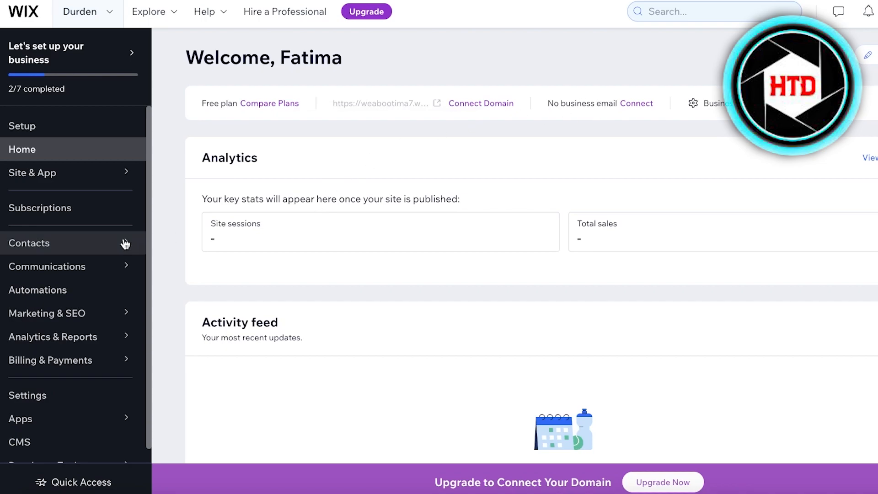
pyautogui.scroll(-1, 43, 294)
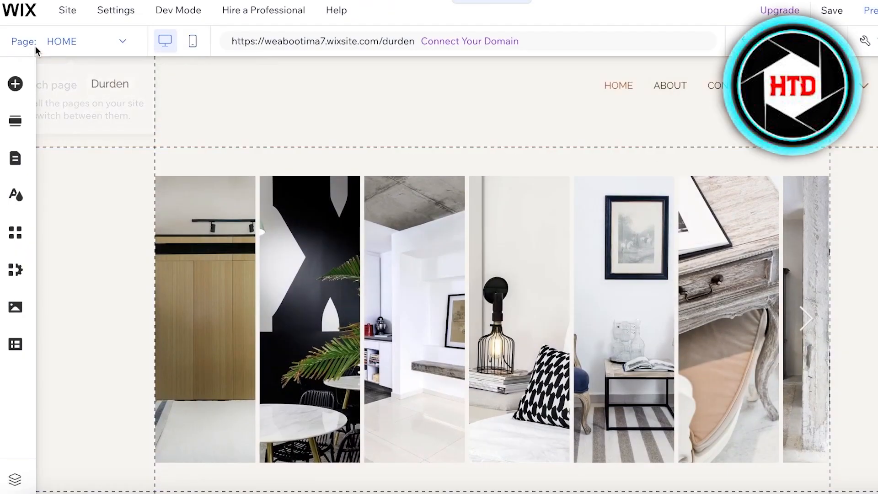
# - Open the store's Category Page and examine the Inky Bag's listing in the product gallery
pyautogui.click(73, 43)
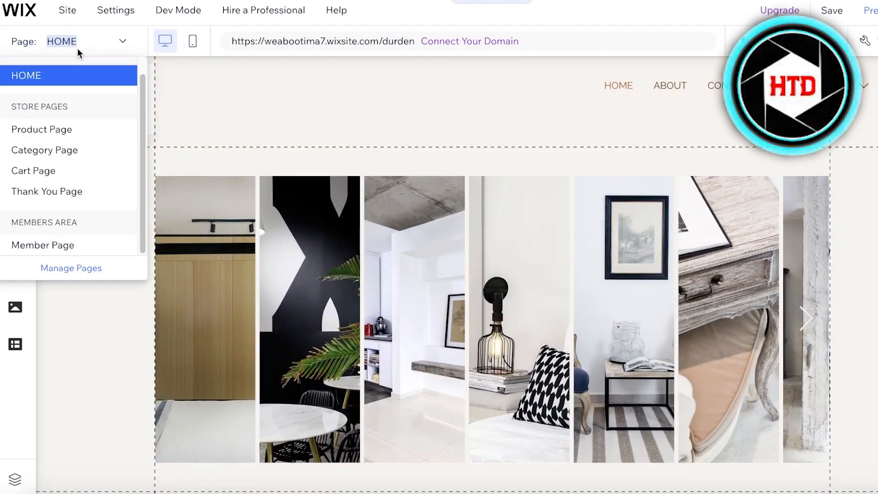
pyautogui.click(62, 154)
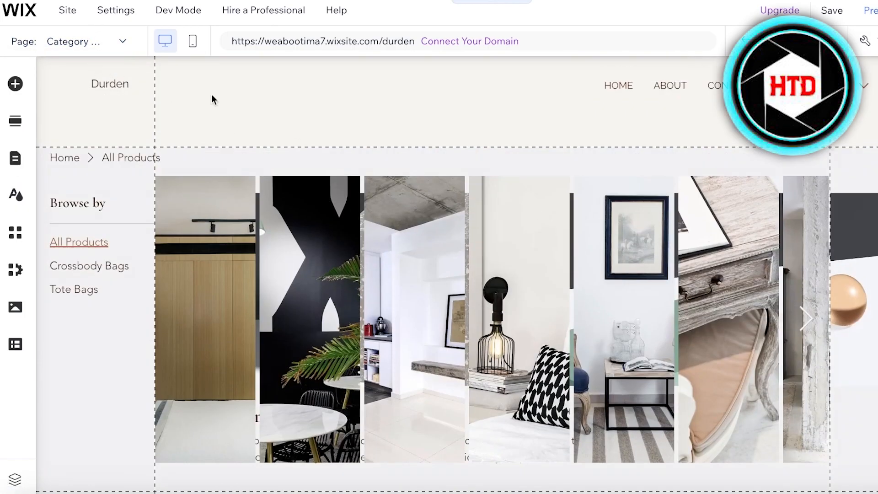
pyautogui.scroll(-2, 308, 174)
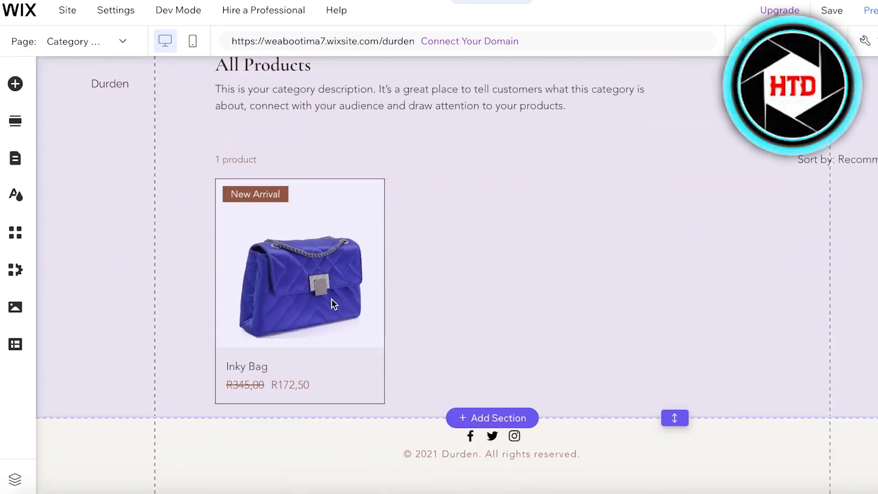
pyautogui.click(306, 279)
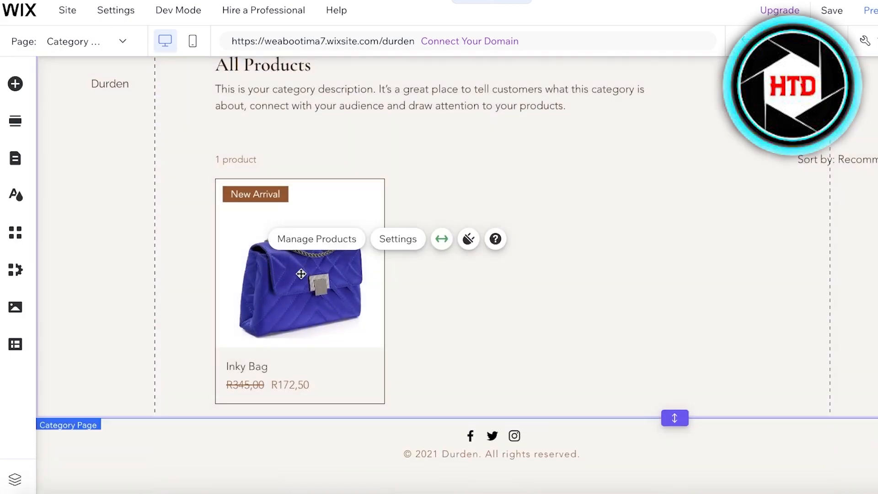
# - Switch to the store's Product Page and review the Inky Bag's layout, price, quantity and cart options
pyautogui.click(123, 42)
pyautogui.click(60, 137)
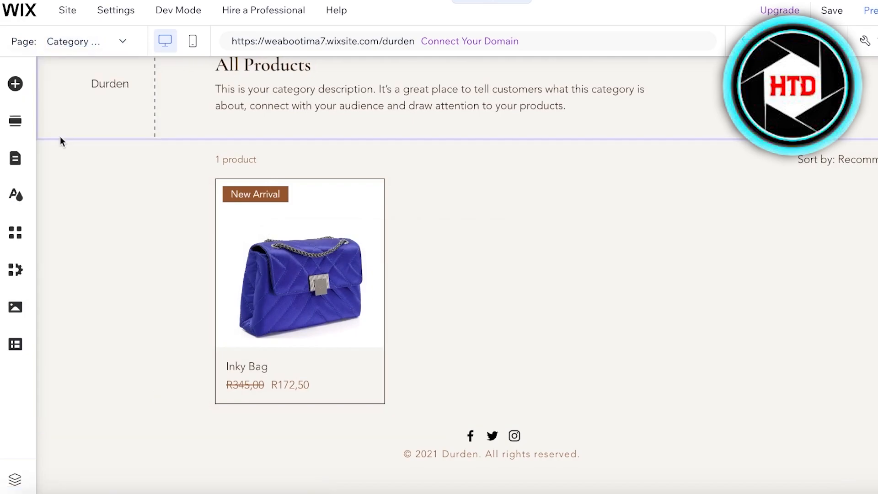
pyautogui.scroll(10, 606, 223)
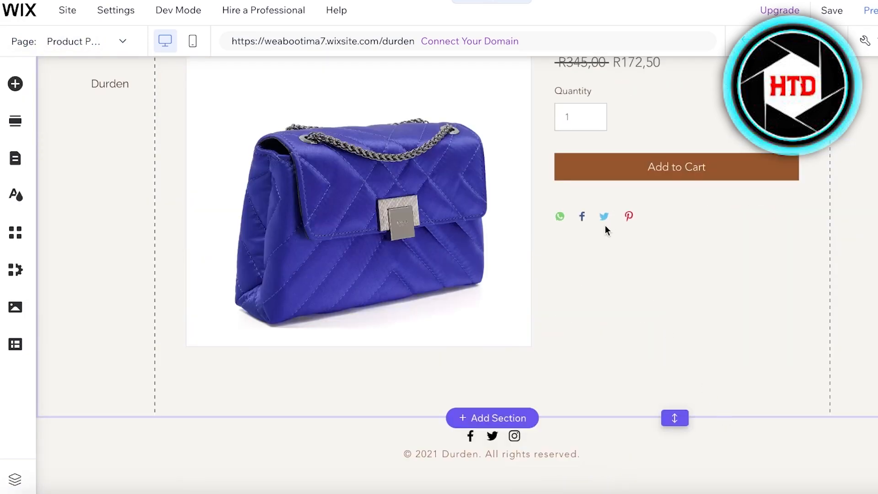
pyautogui.scroll(-5, 559, 304)
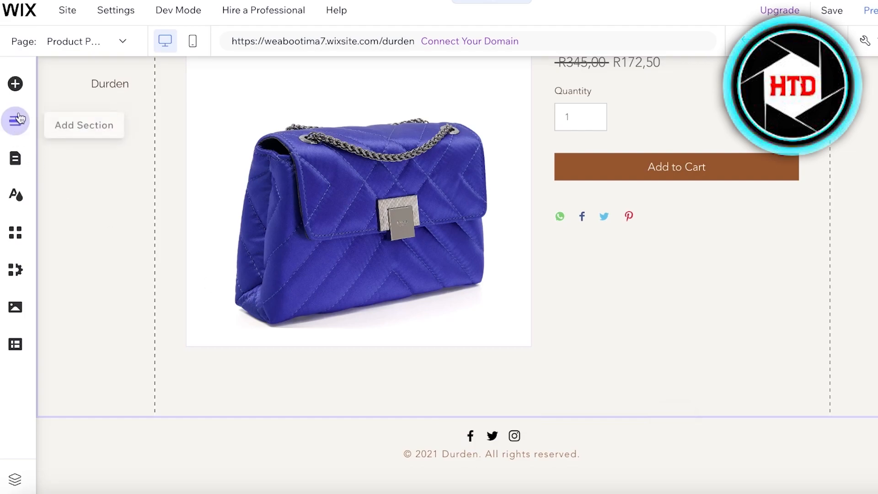
# - Browse the elements that can be added to the page, including the interactive, payment and image elements
pyautogui.click(12, 85)
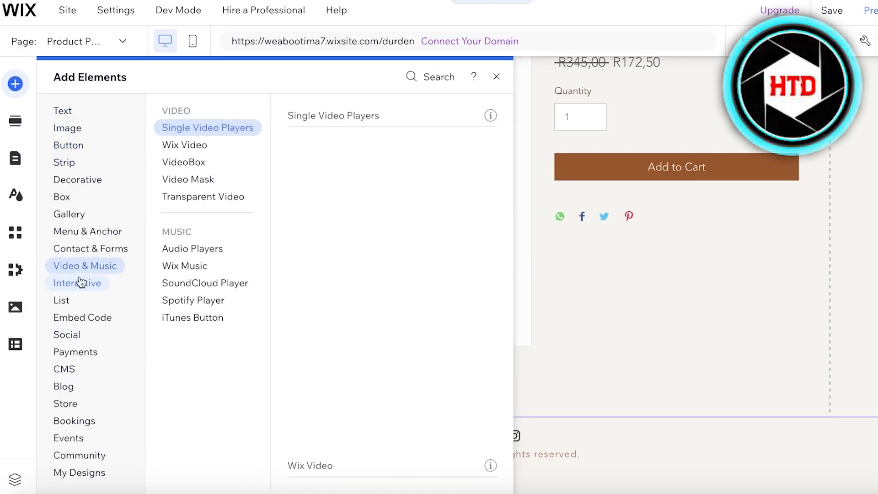
pyautogui.moveTo(81, 282)
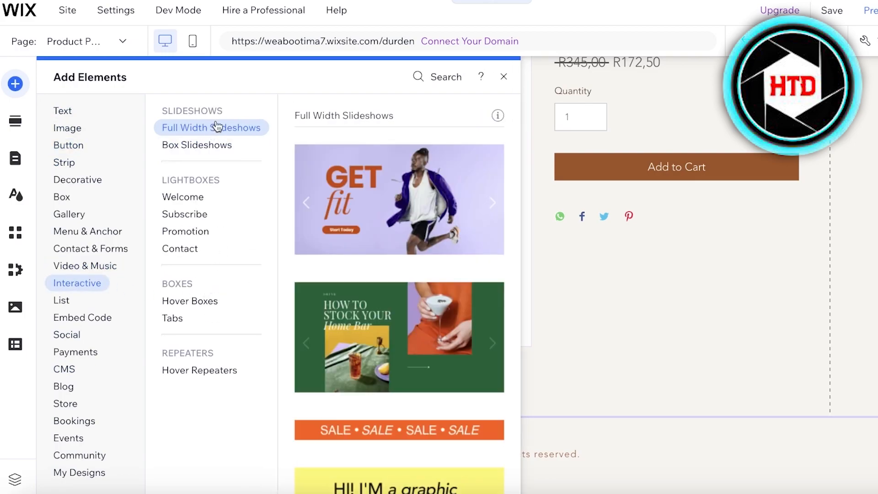
pyautogui.moveTo(66, 384)
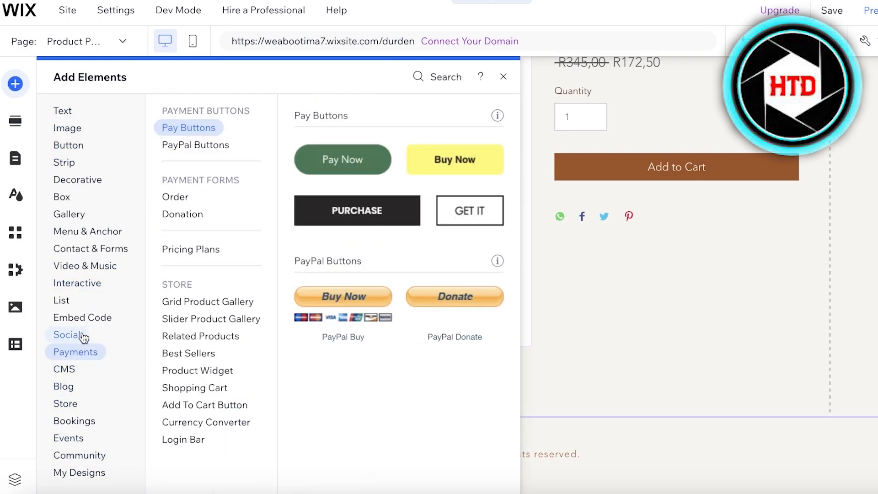
pyautogui.click(216, 217)
pyautogui.click(202, 235)
pyautogui.scroll(-8, 398, 261)
pyautogui.scroll(-10, 402, 220)
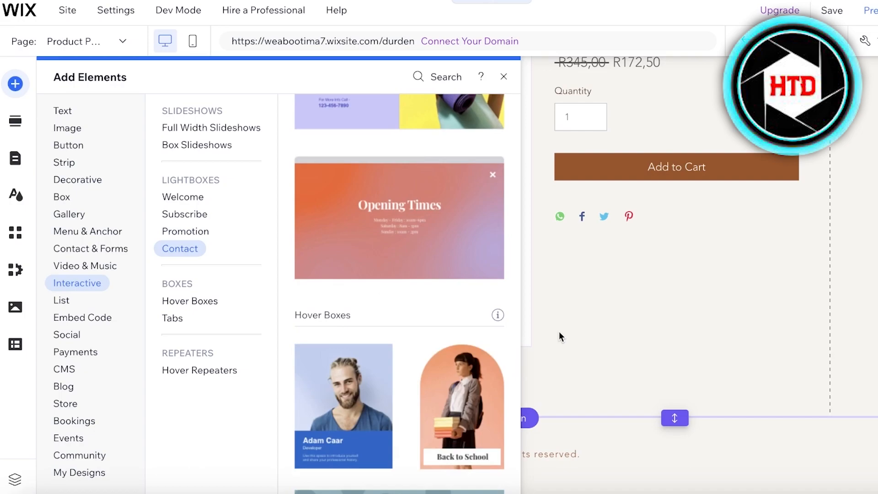
pyautogui.scroll(-6, 398, 315)
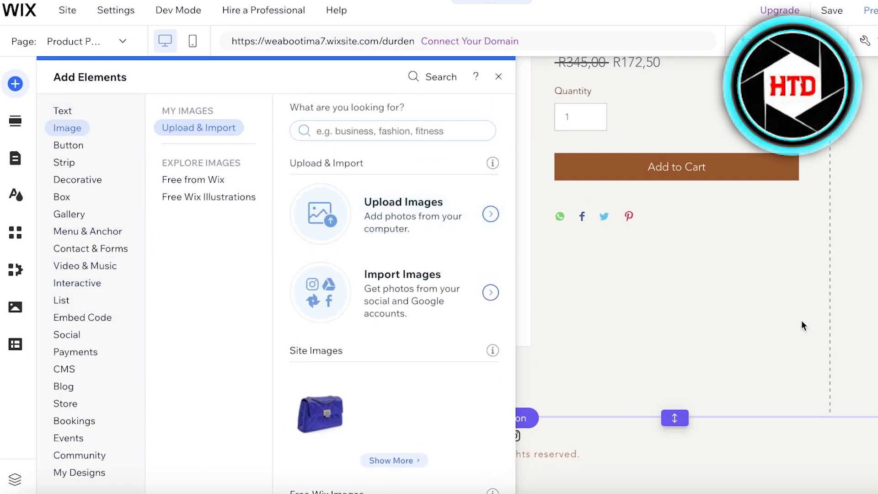
# - Publish the site and view the live version's home page
pyautogui.click(799, 326)
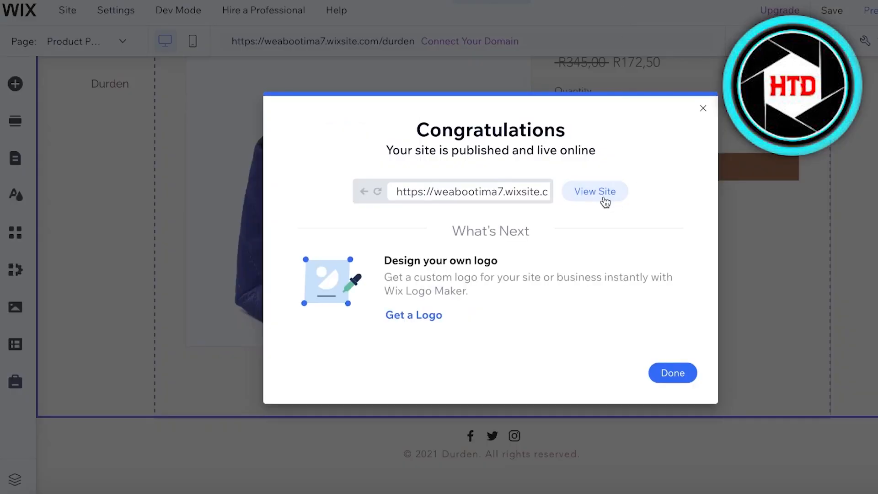
pyautogui.click(603, 198)
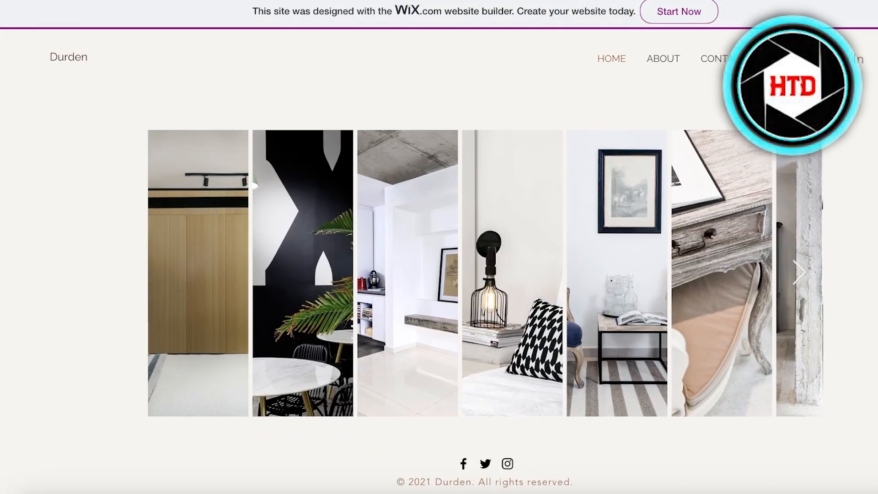
pyautogui.click(626, 69)
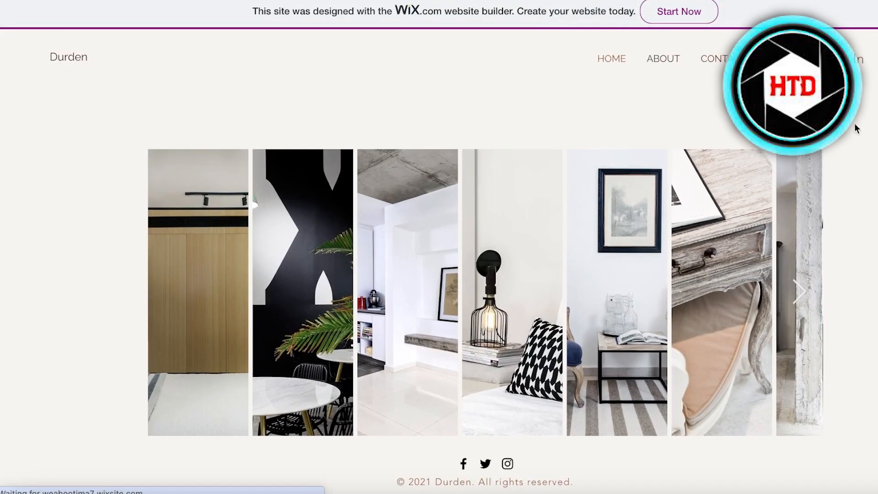